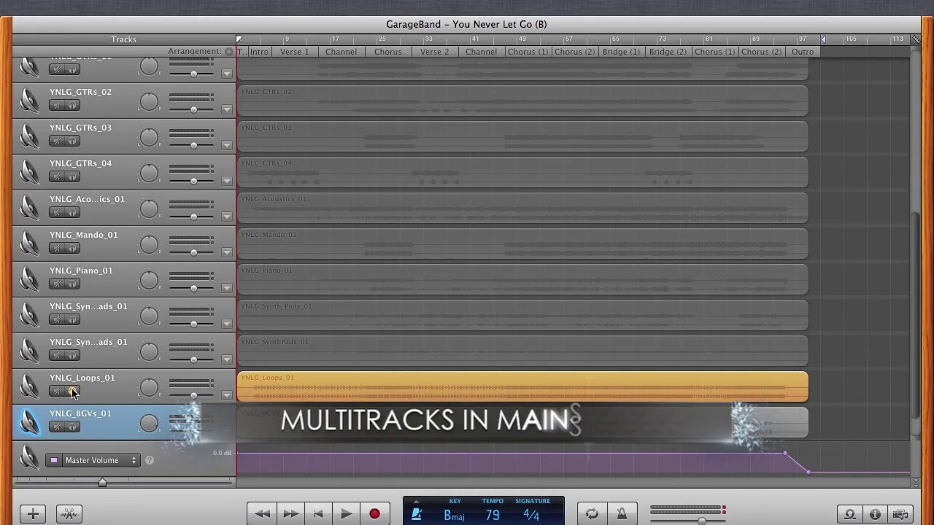
Unsolo the YNLG_Loops_01 track and solo YNLG_BGVs_01 instead.
click(72, 392)
click(72, 428)
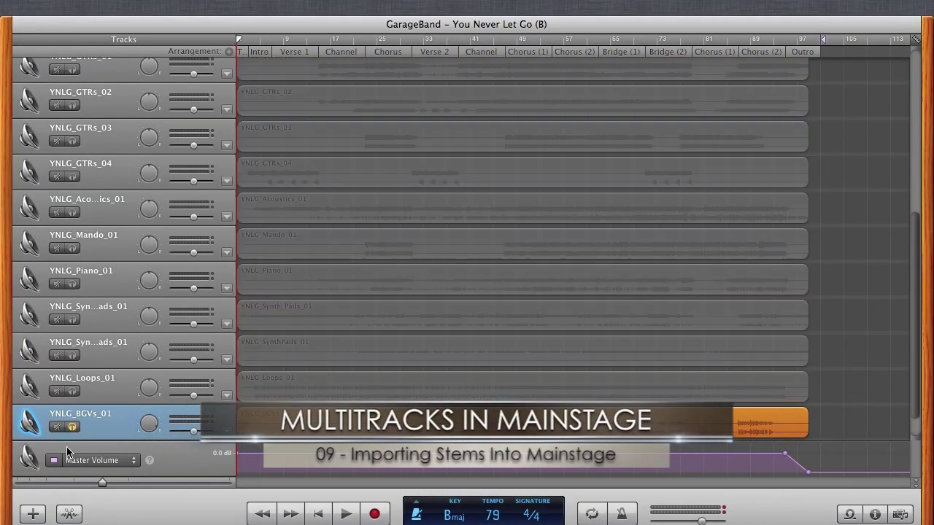
scroll(103, 380, down, 1)
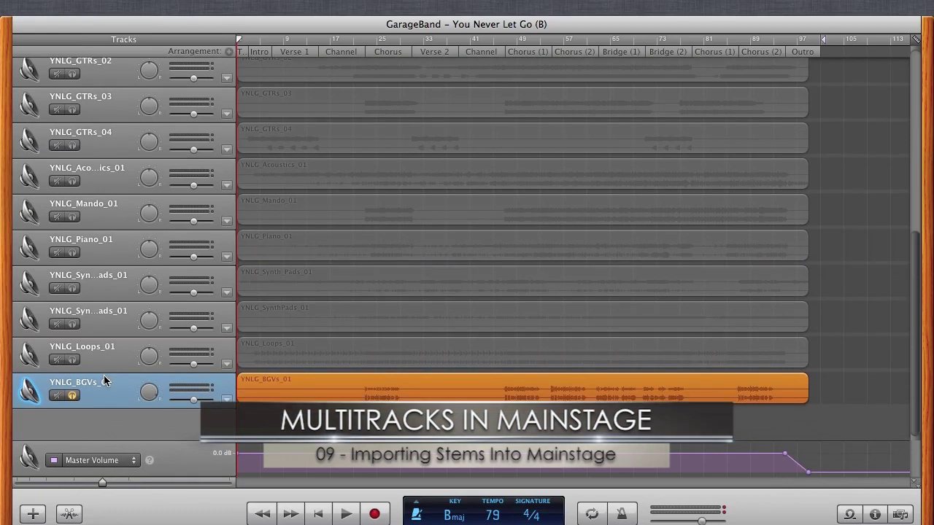
scroll(104, 375, up, 1)
scroll(104, 375, down, 1)
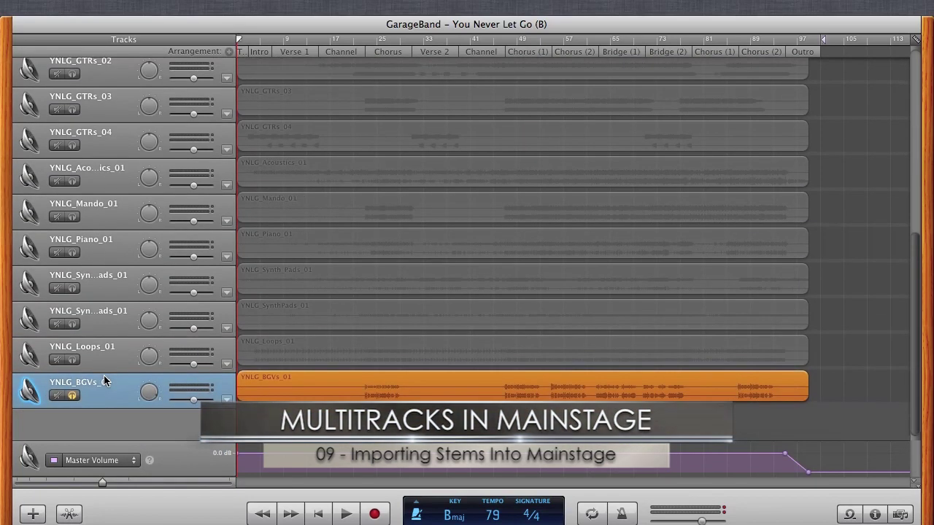
scroll(103, 375, up, 5)
scroll(101, 191, down, 5)
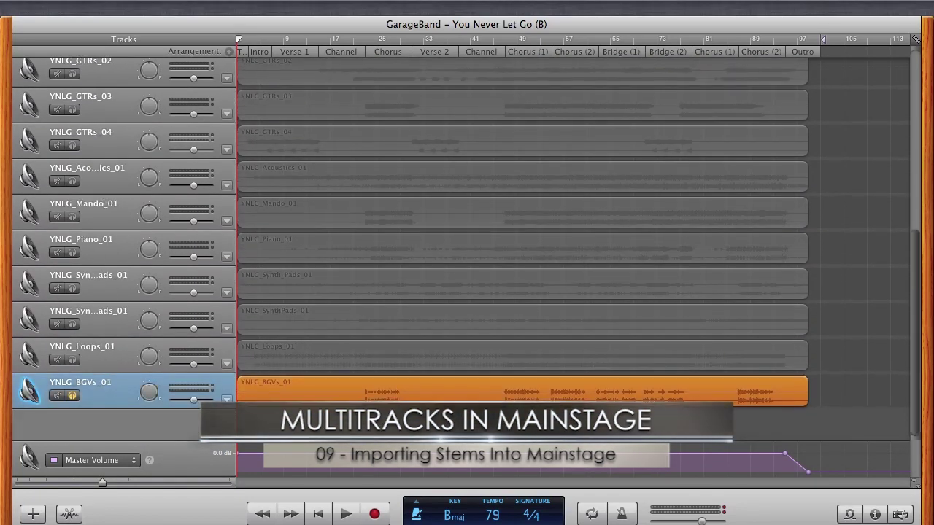
Export the song to disk uncompressed as 'YNLG - BGV', adapting the 'YNLG - Guide' file name.
click(283, 7)
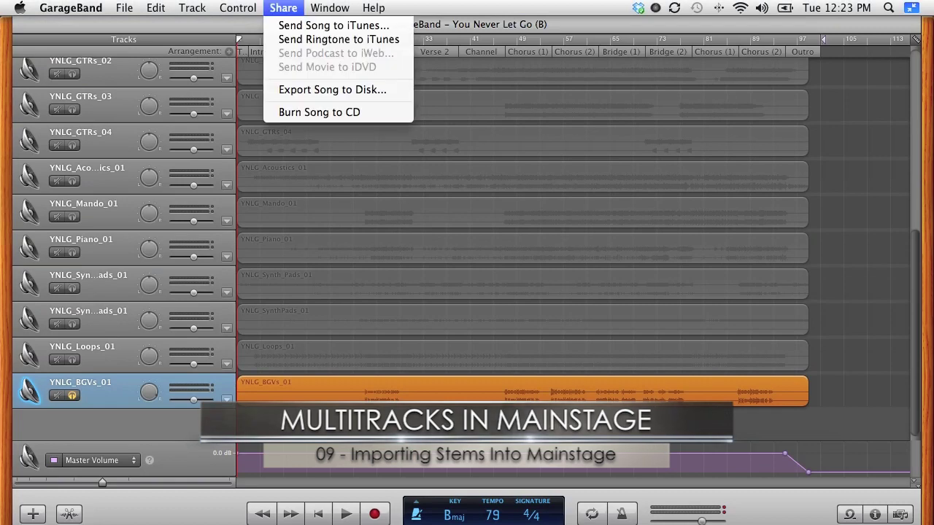
click(288, 89)
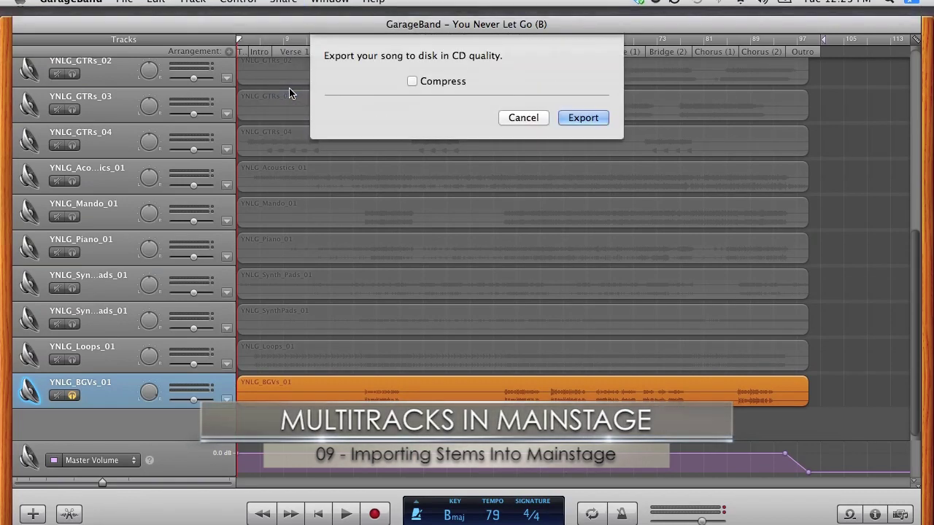
click(587, 118)
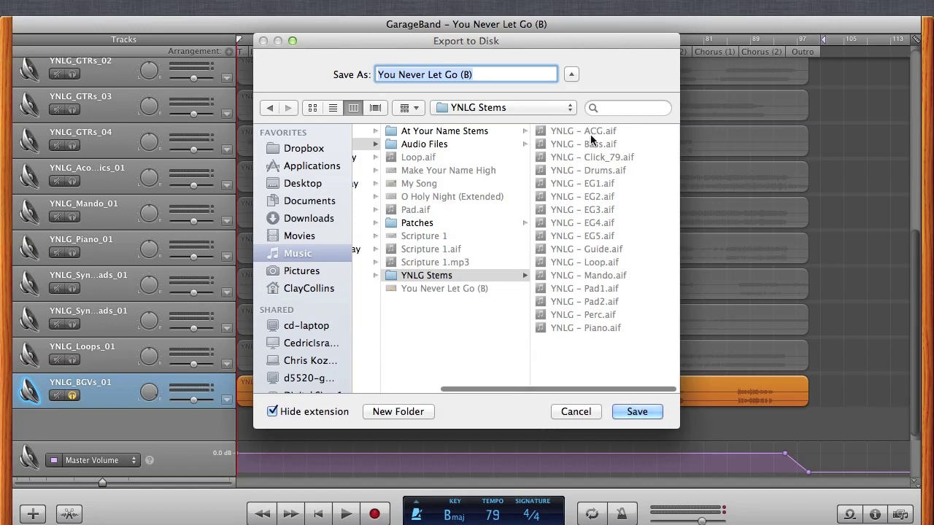
click(541, 251)
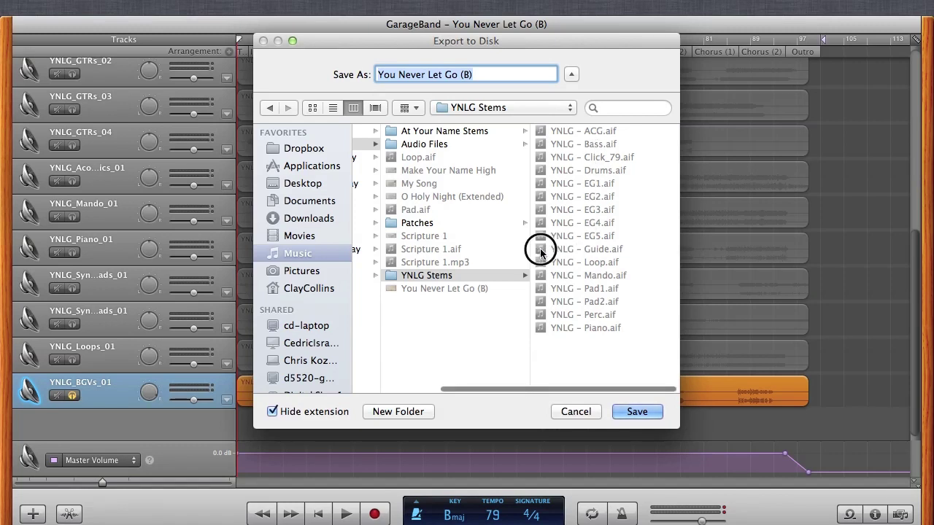
click(423, 75)
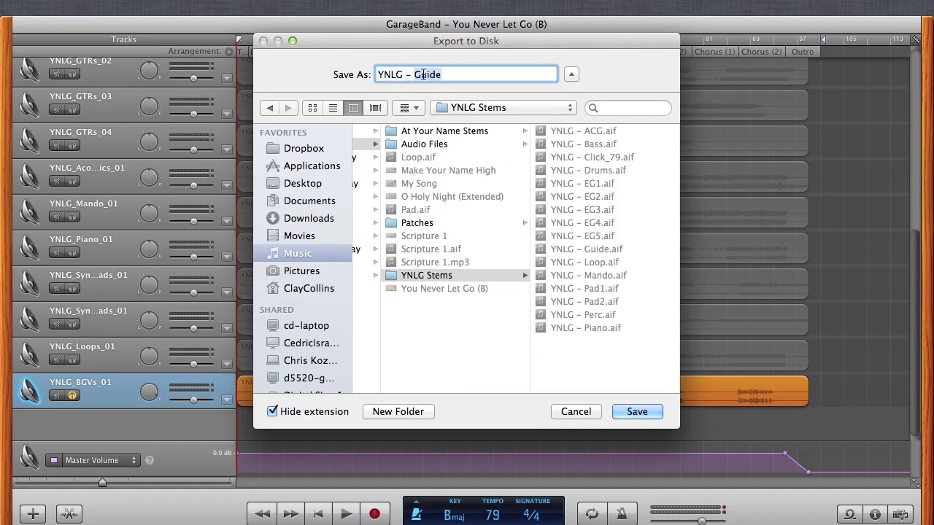
text(BGV)
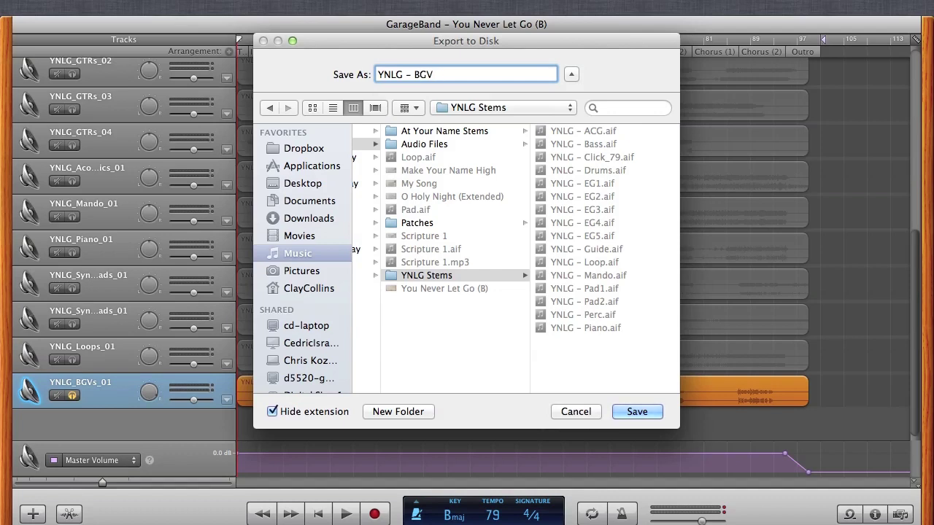
key(Return)
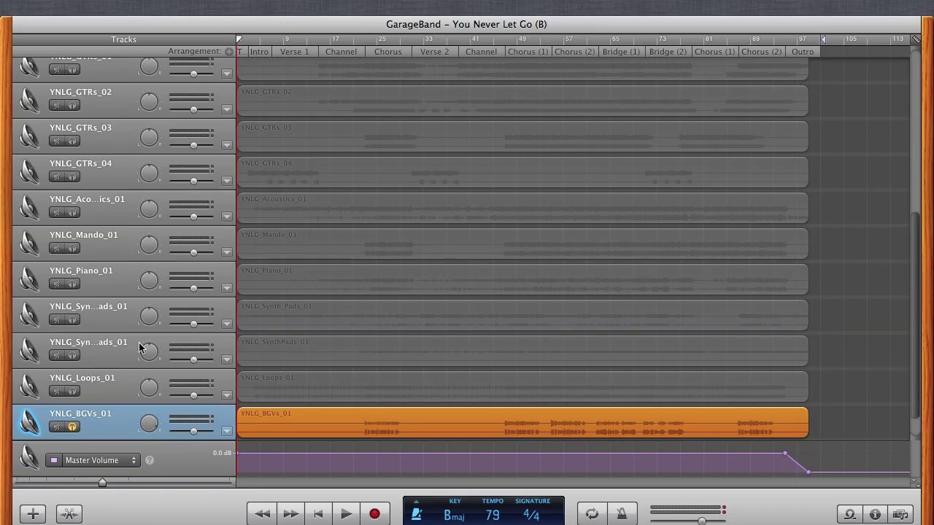
Unsolo the BGVs track so all tracks play again.
click(72, 427)
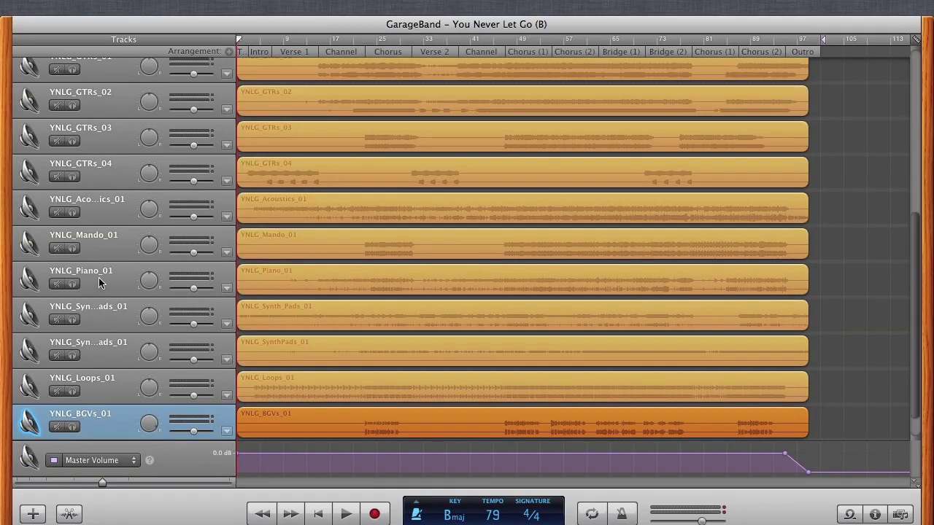
scroll(98, 278, up, 5)
scroll(100, 283, up, 1)
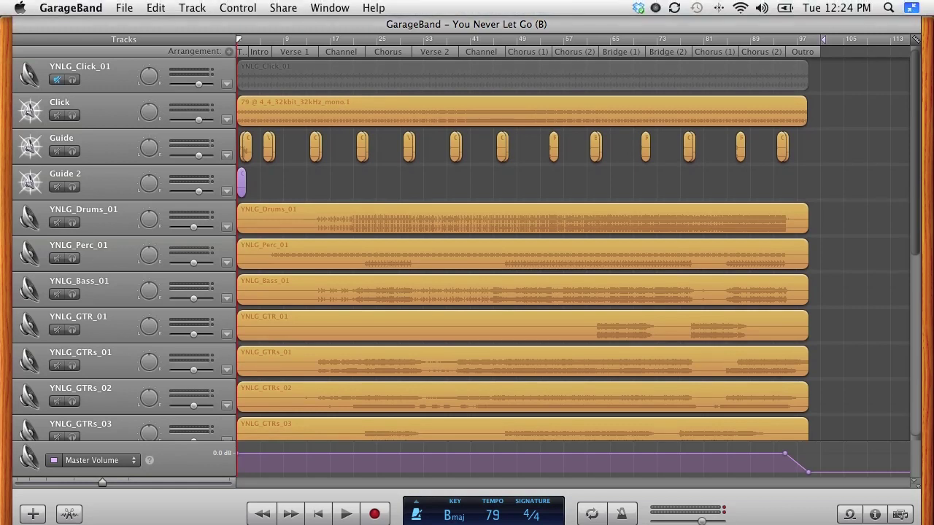
Save the GarageBand project and quit GarageBand.
click(124, 7)
click(131, 90)
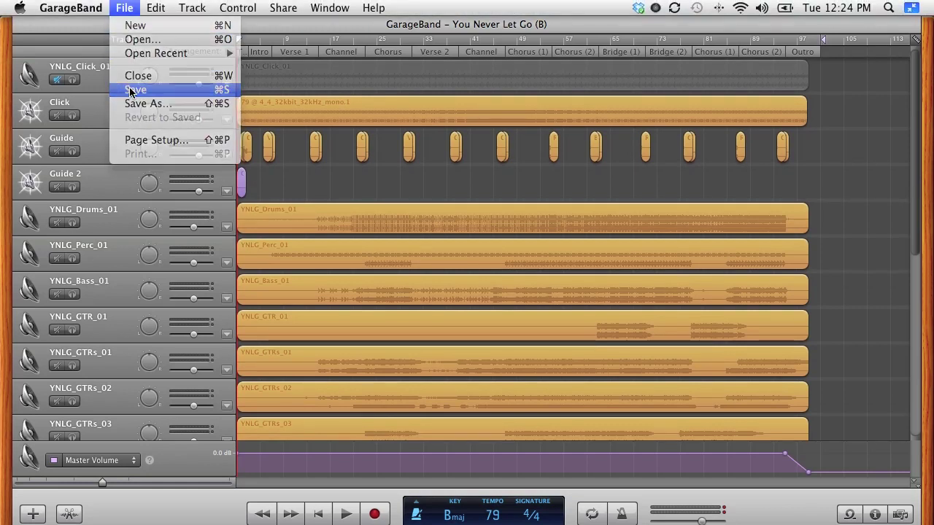
click(71, 7)
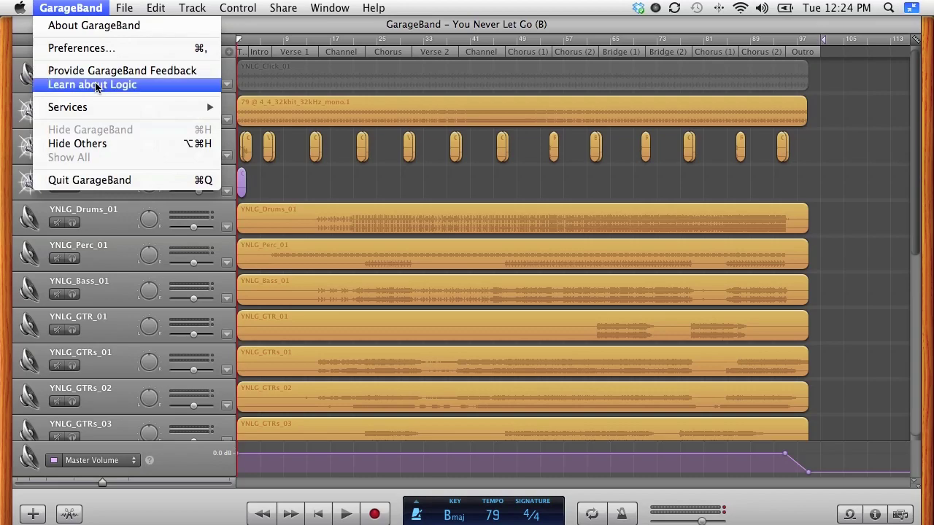
click(97, 178)
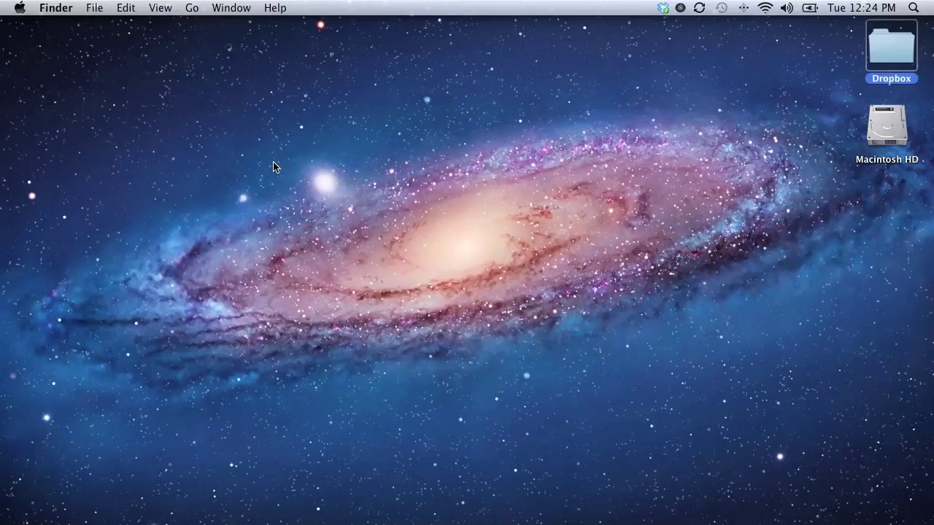
Glance at the Dashboard widgets, then bring up Launchpad's application grid.
key(F12)
key(F12)
key(F4)
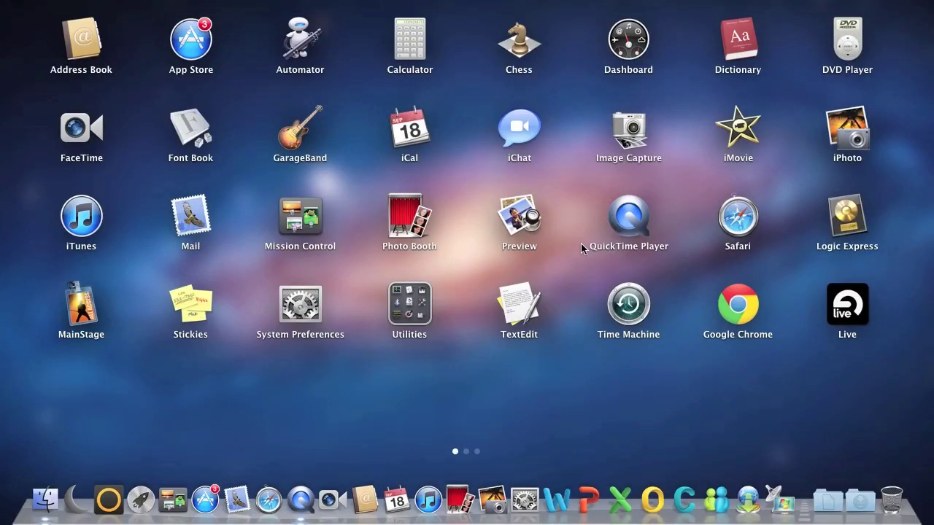
Page through Launchpad's app grid and launch MainStage from the first page.
scroll(581, 243, right, 5)
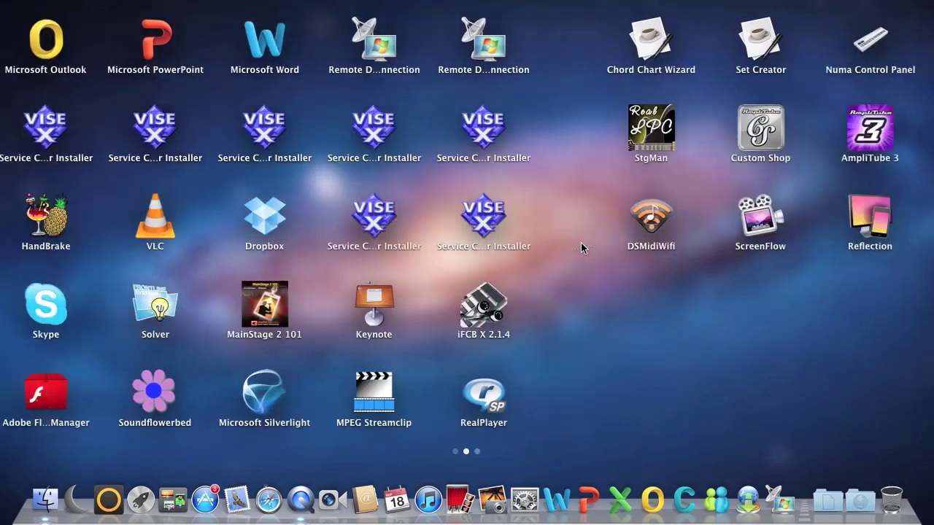
scroll(547, 253, left, 5)
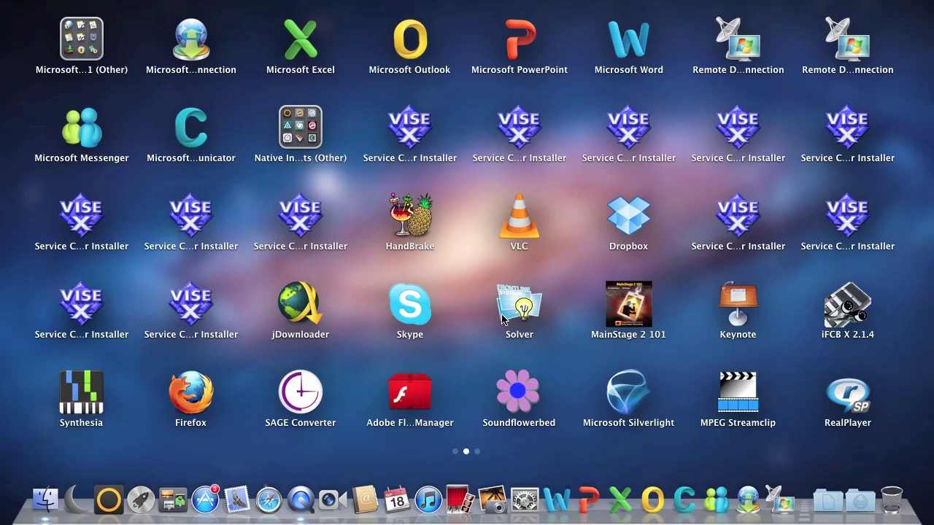
scroll(414, 295, right, 1)
scroll(412, 295, left, 3)
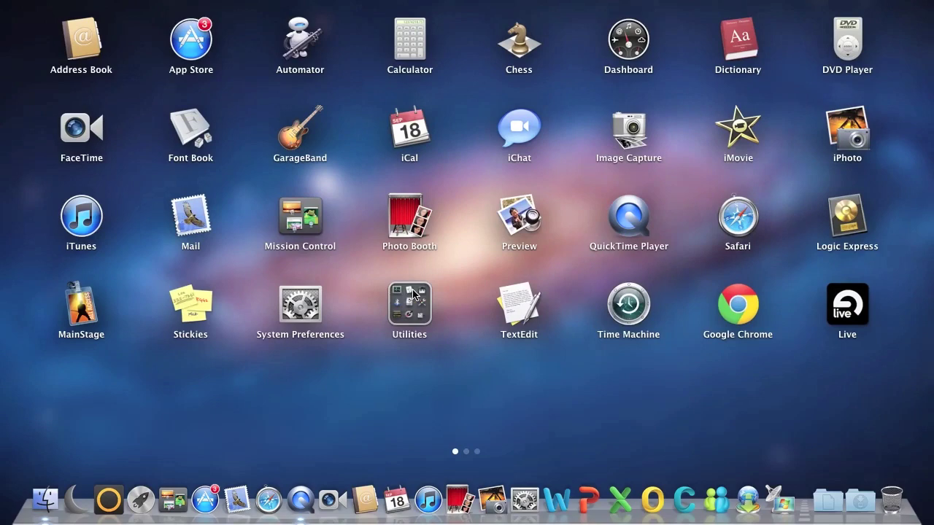
click(81, 310)
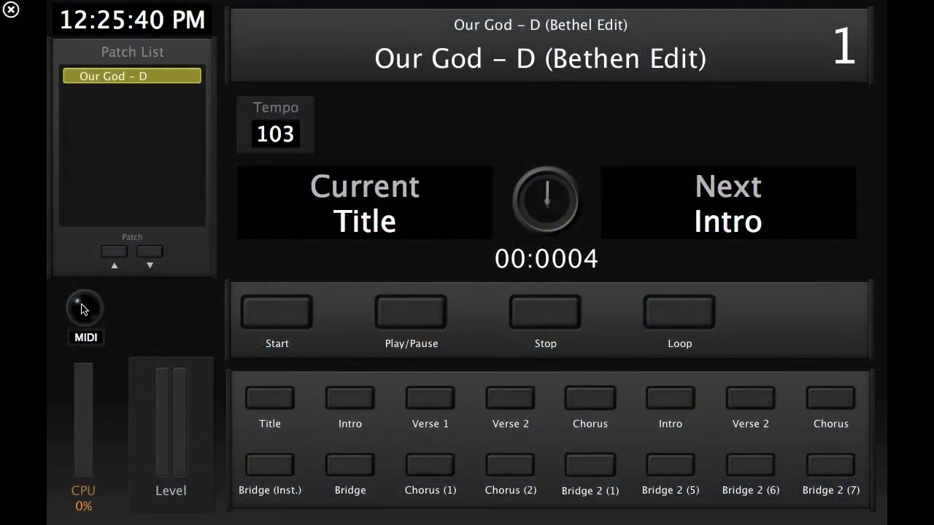
Exit full-screen Perform mode so the Our God - D concert shows in Edit mode.
key(Escape)
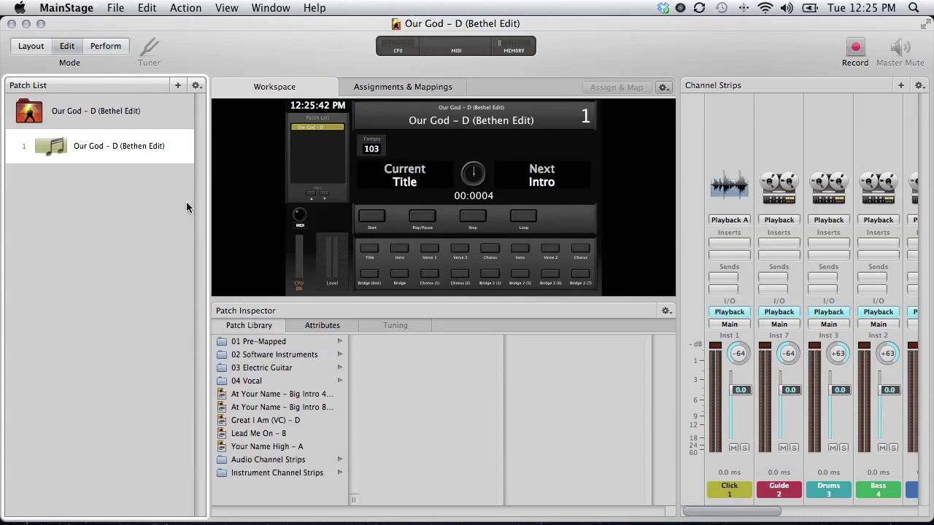
Close the current concert and start a new one from the 3 Track Playback template.
click(115, 8)
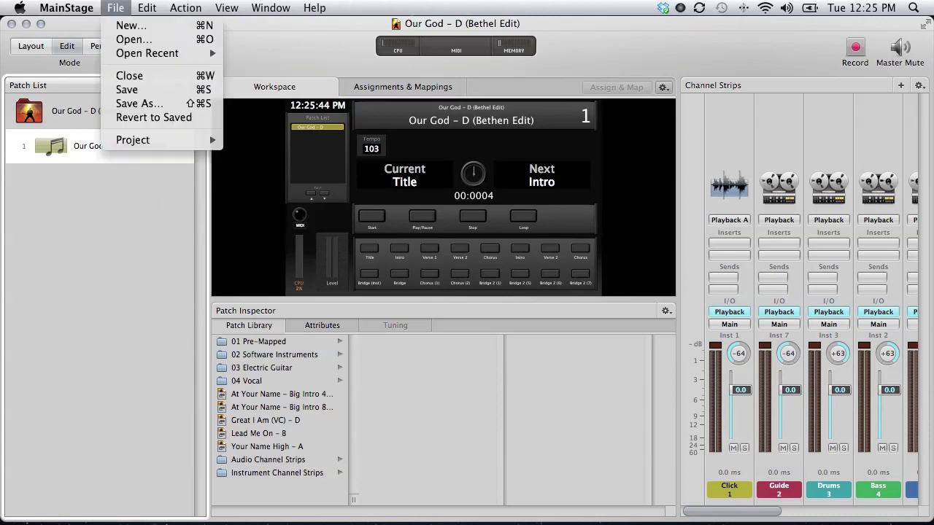
click(124, 27)
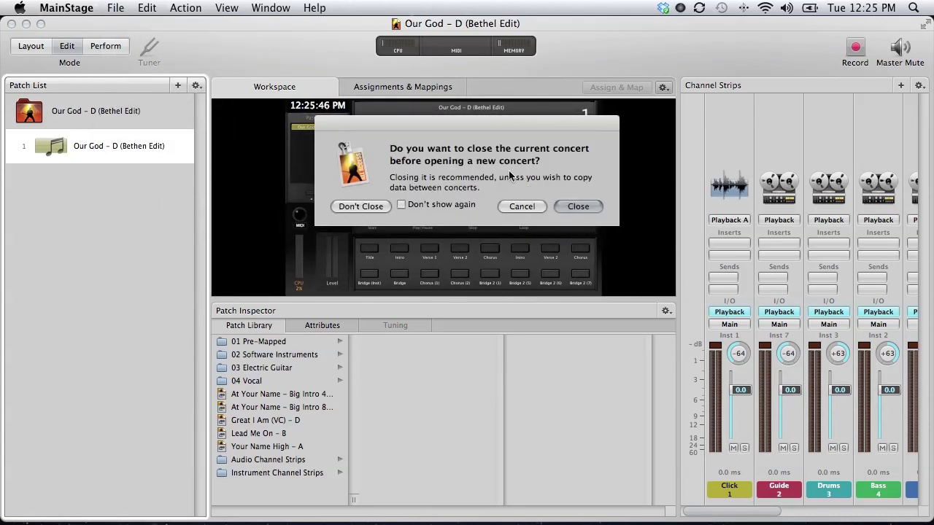
click(557, 207)
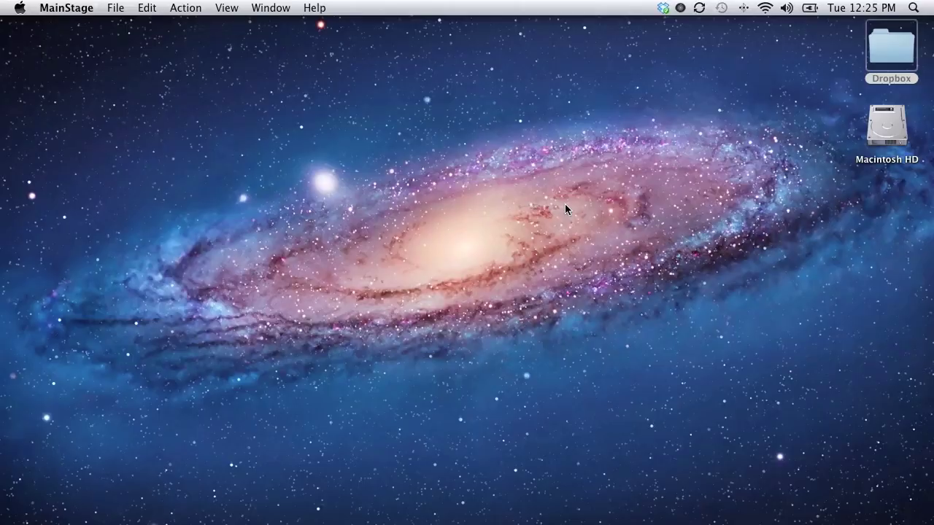
scroll(280, 267, down, 4)
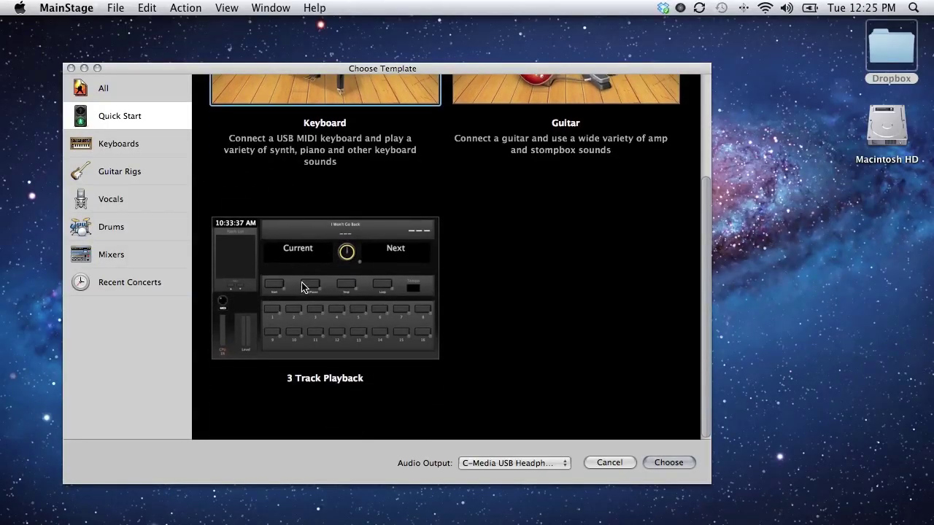
click(286, 271)
double_click(384, 273)
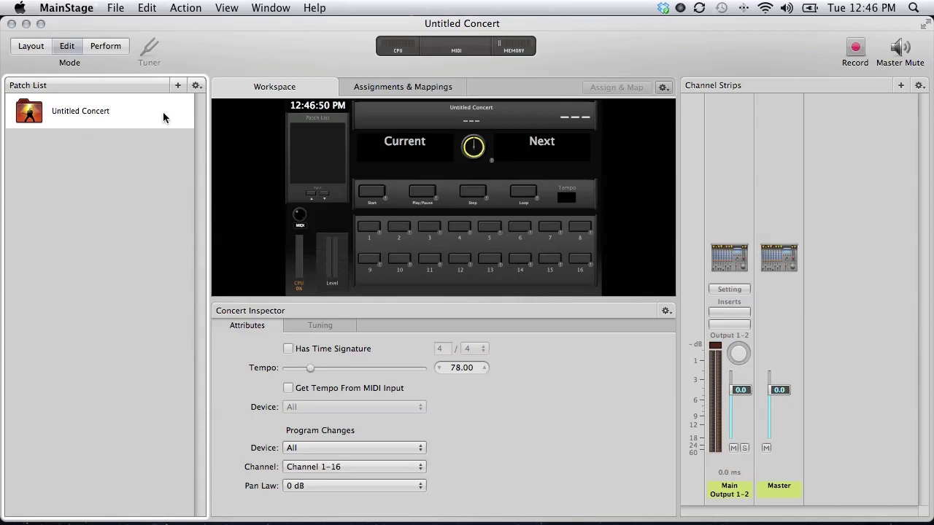
Add a patch and rename it 'You Lever Let Go'.
click(176, 86)
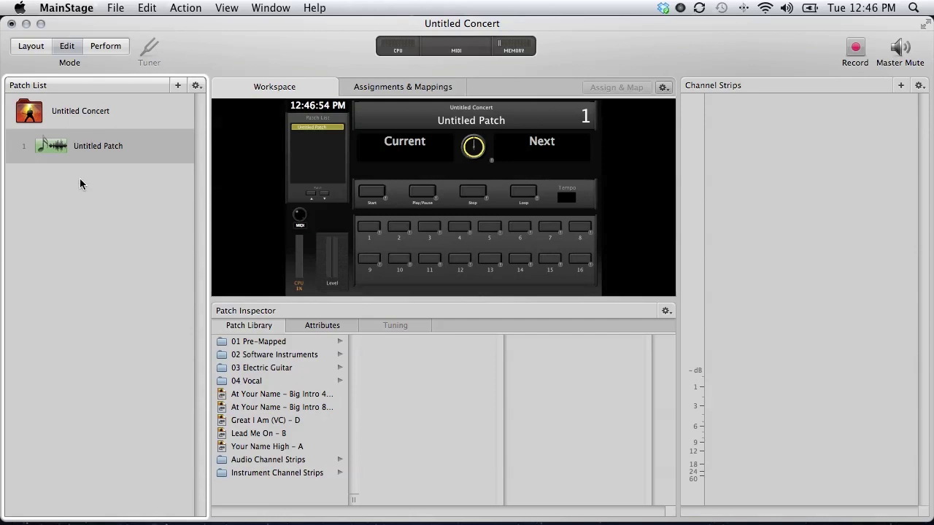
click(91, 147)
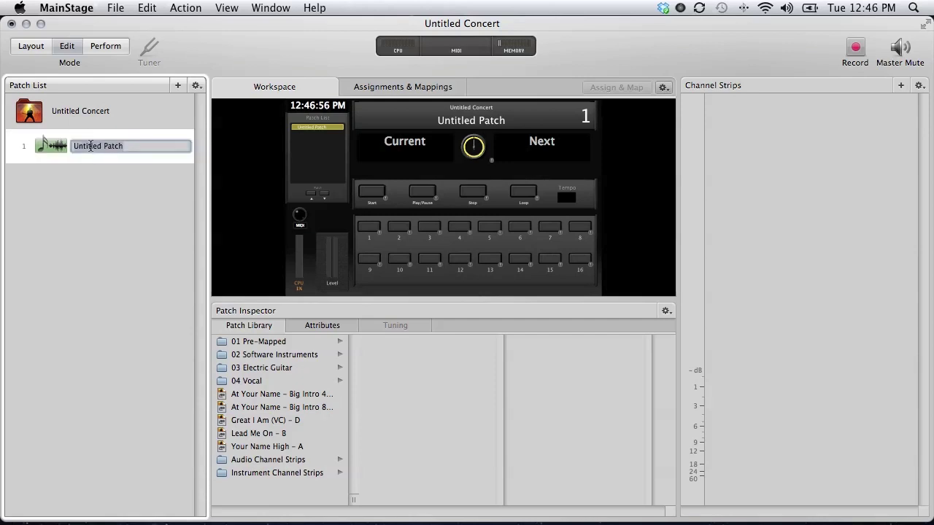
text(You )
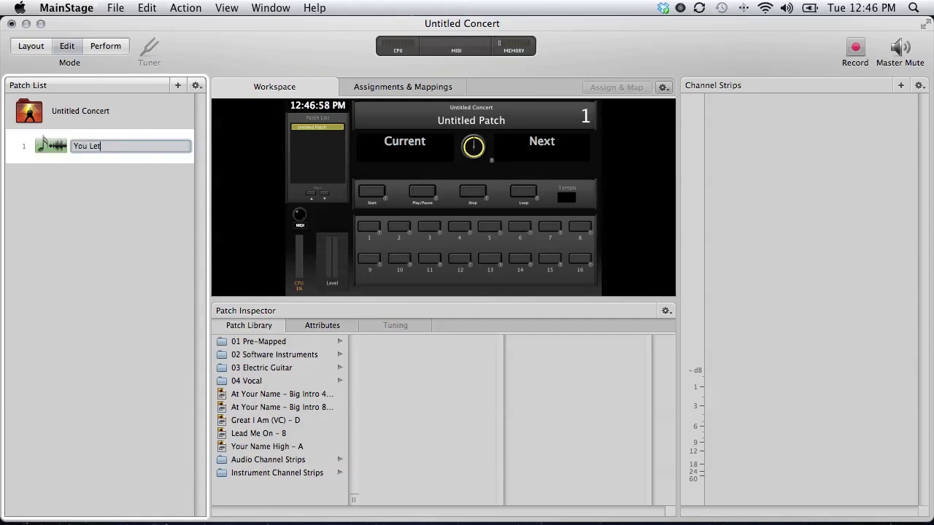
text(Lever Le)
key(BackSpace)
key(Return)
Save the concert as 'You Never Let Go' in the MSongs folder.
click(115, 7)
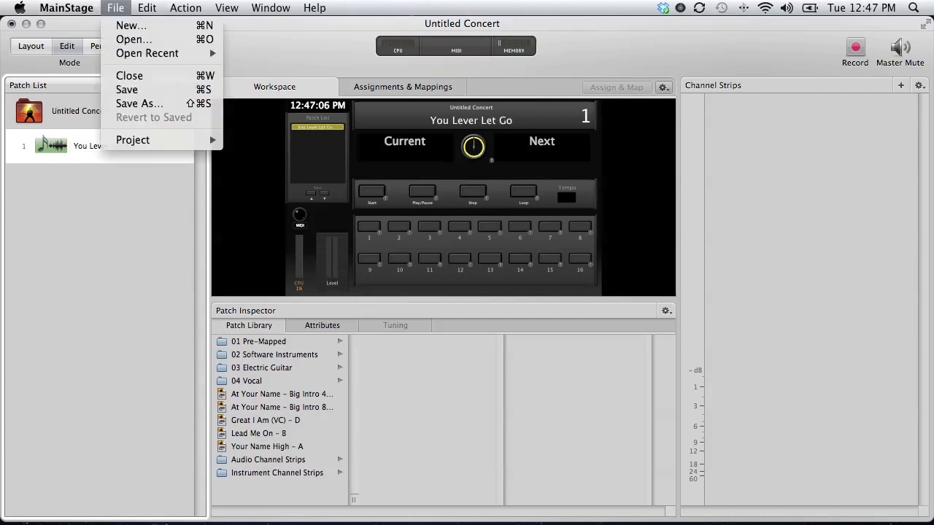
click(99, 103)
key(super+s)
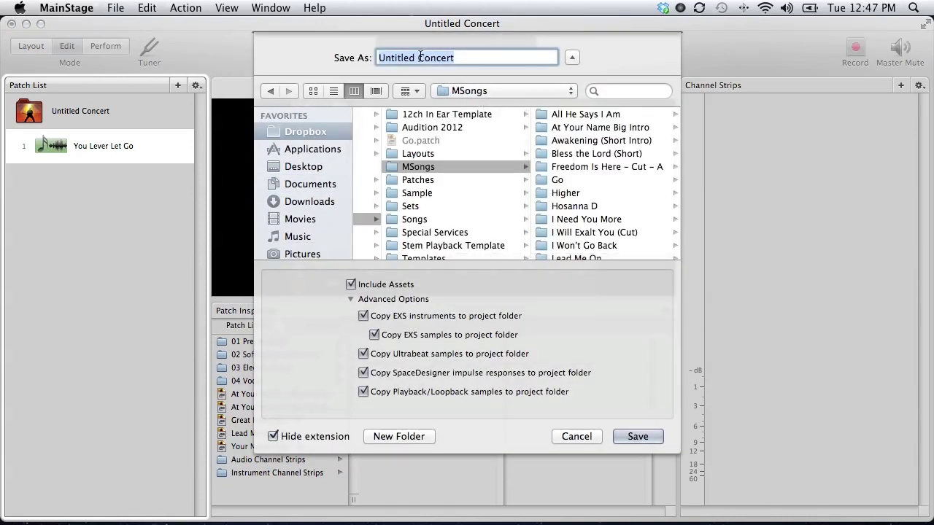
text(You )
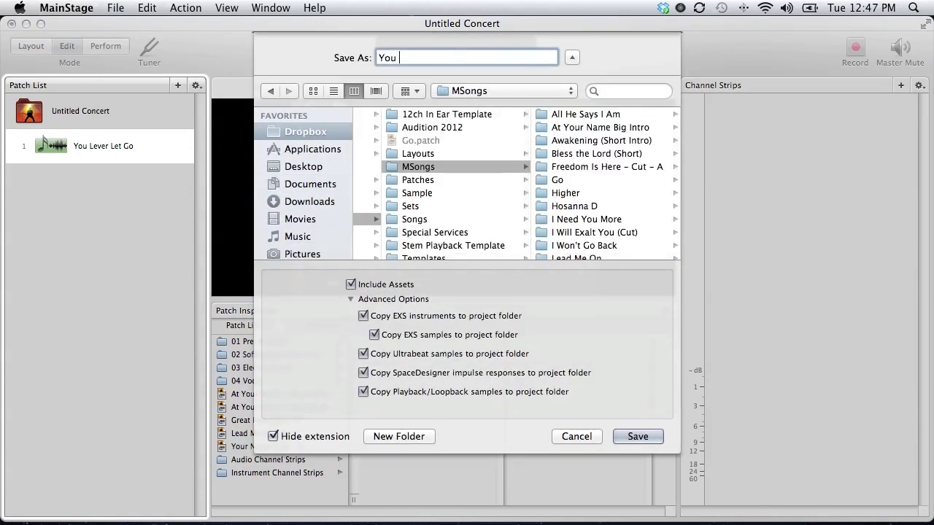
text(Never Let go)
key(BackSpace)
key(BackSpace)
text(Go)
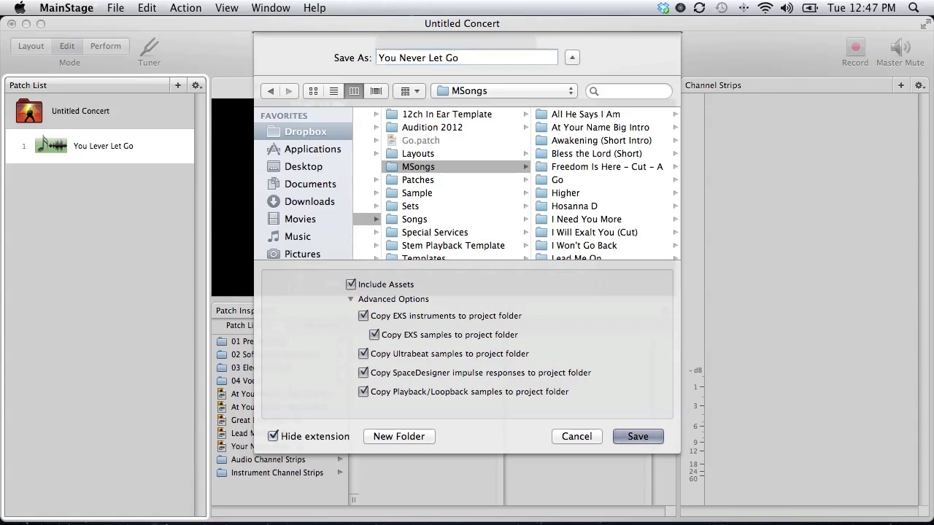
key(Return)
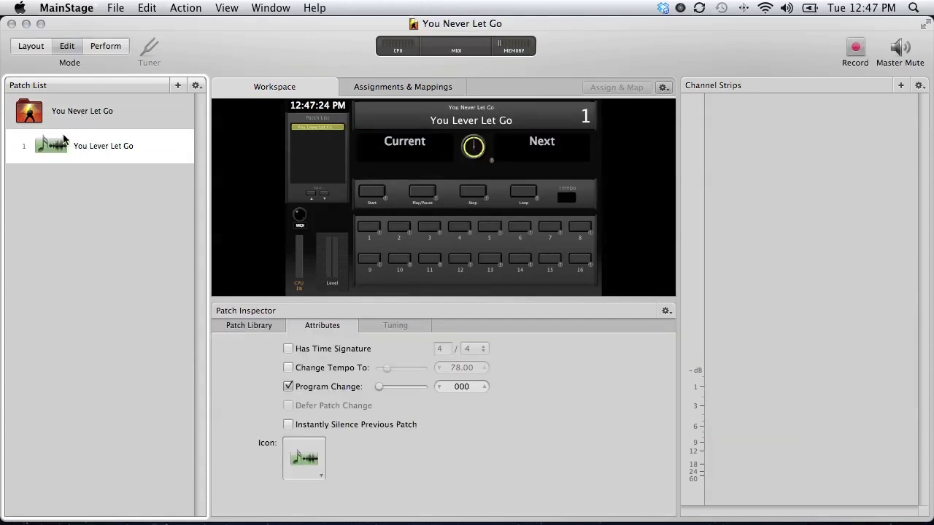
click(196, 85)
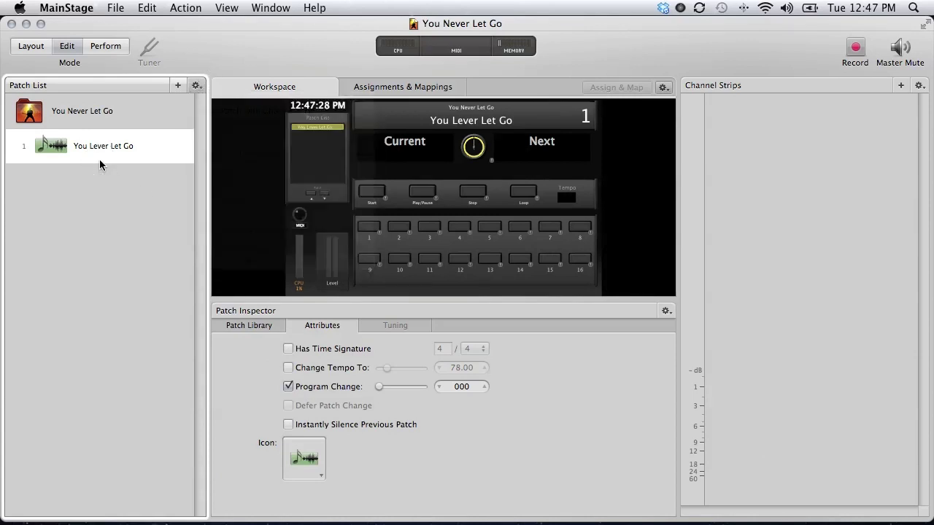
click(57, 117)
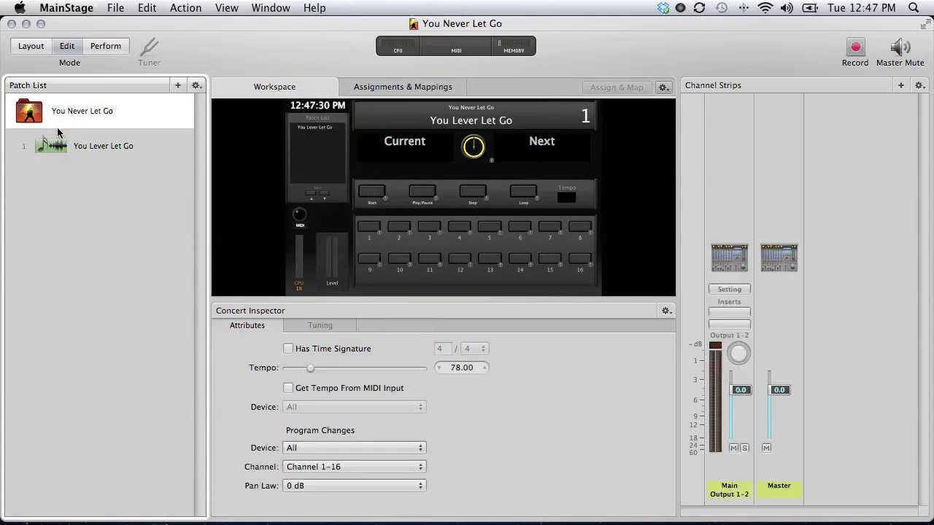
click(60, 135)
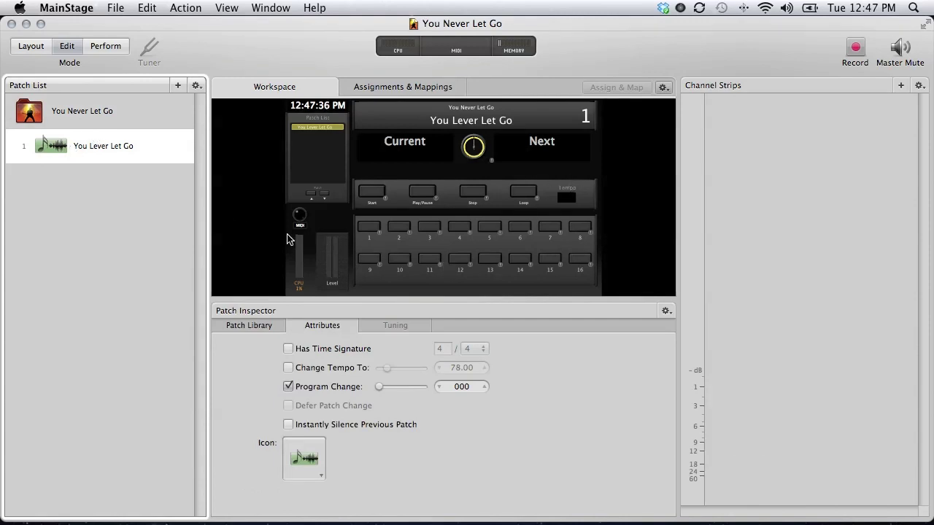
click(118, 113)
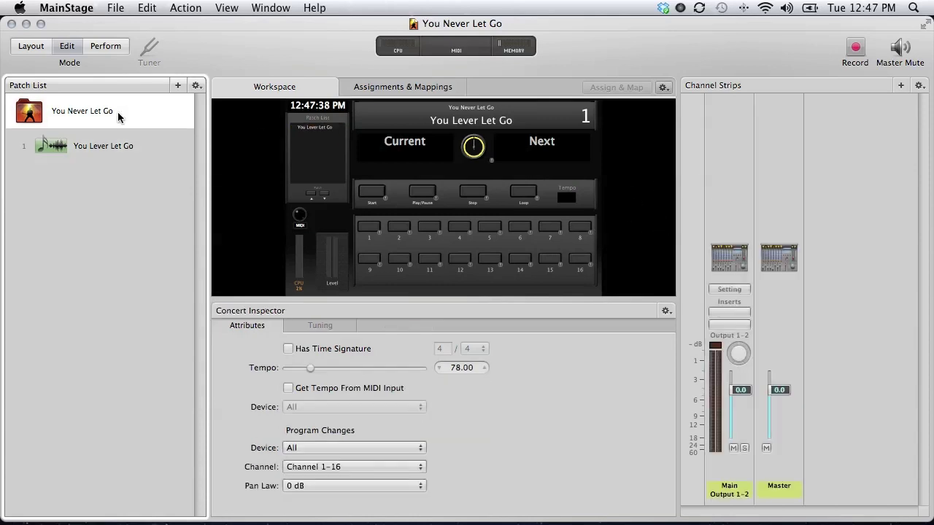
click(112, 151)
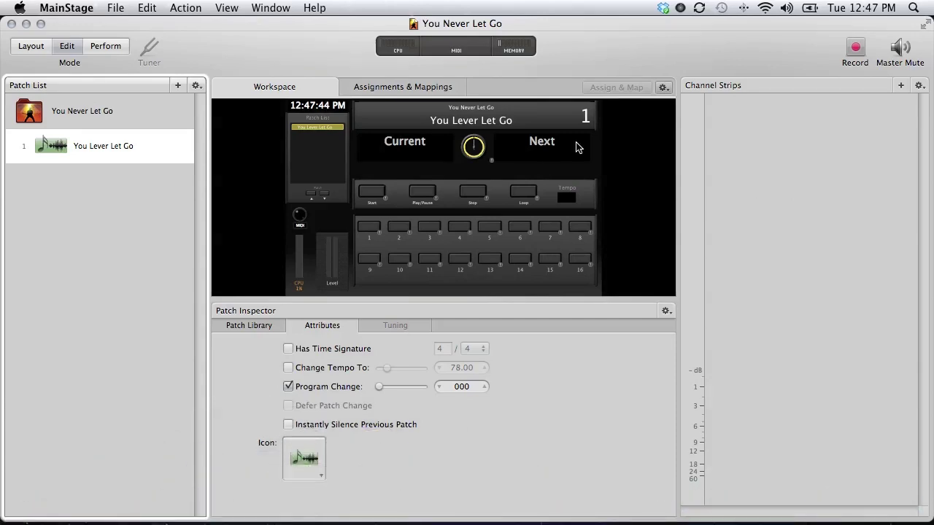
key(ctrl+Right)
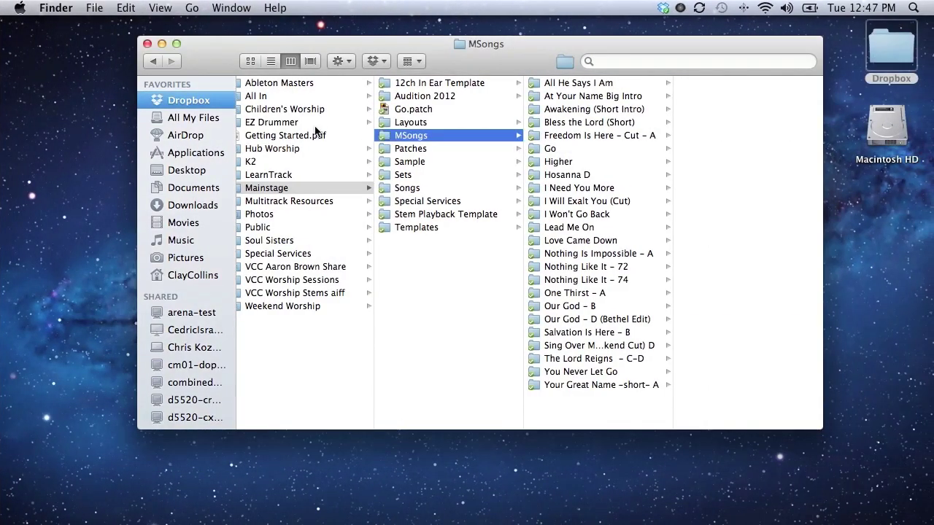
In Finder, open the YNLG Stems folder under Music › GarageBand.
click(217, 66)
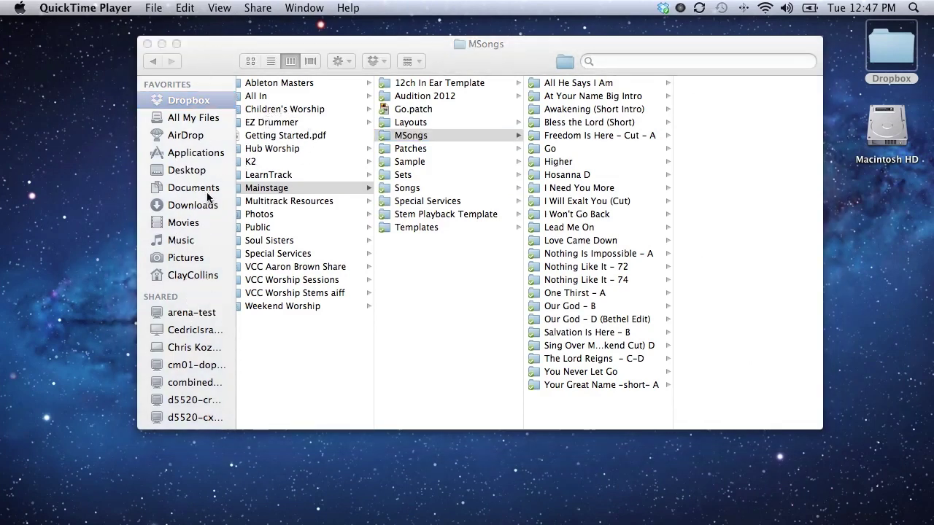
click(197, 240)
click(177, 242)
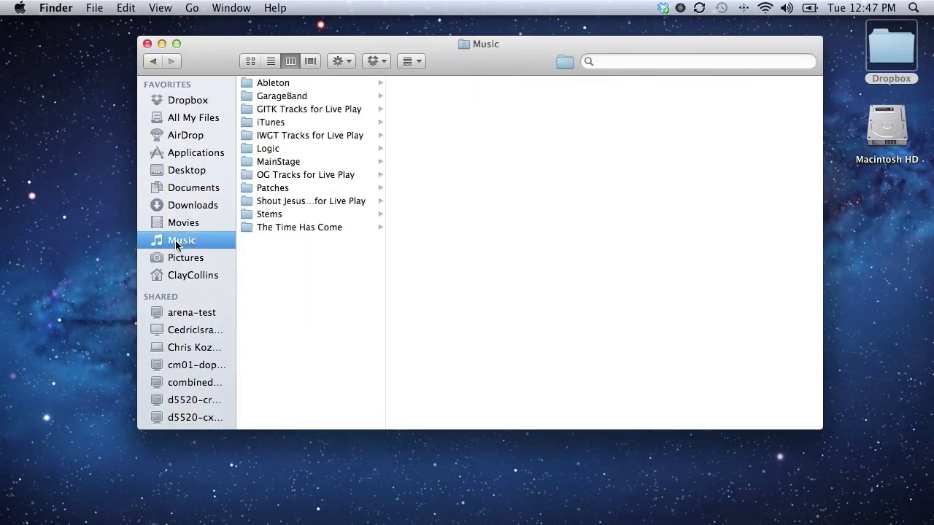
click(282, 96)
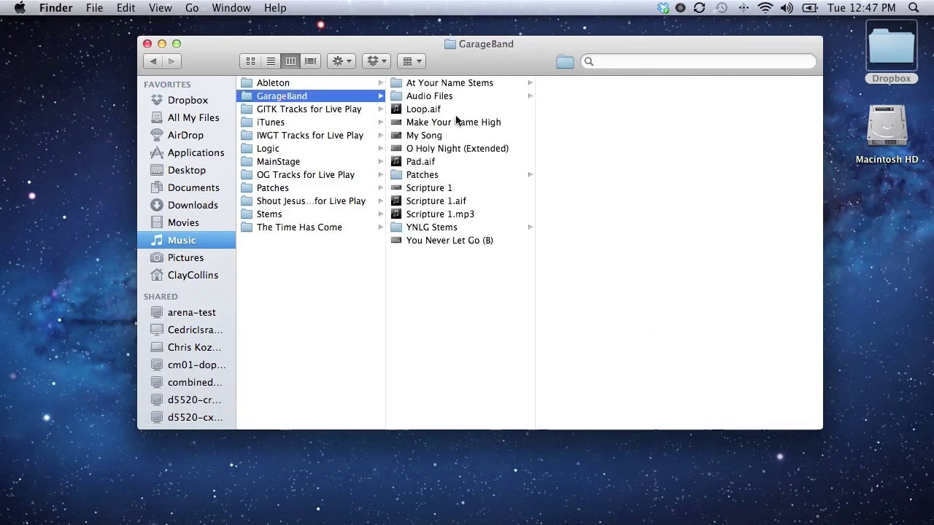
click(429, 227)
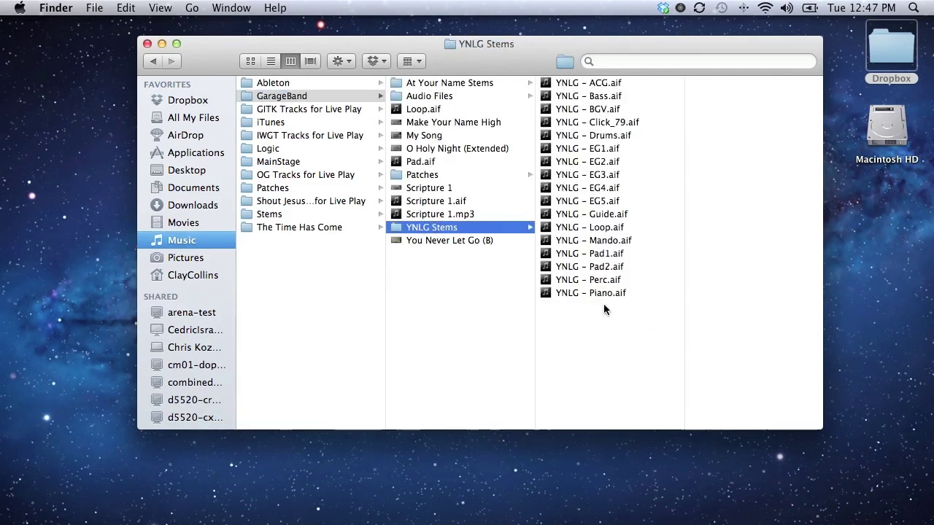
Select all 17 YNLG stem files and drag them onto the MainStage patch.
click(571, 293)
shift+click(549, 83)
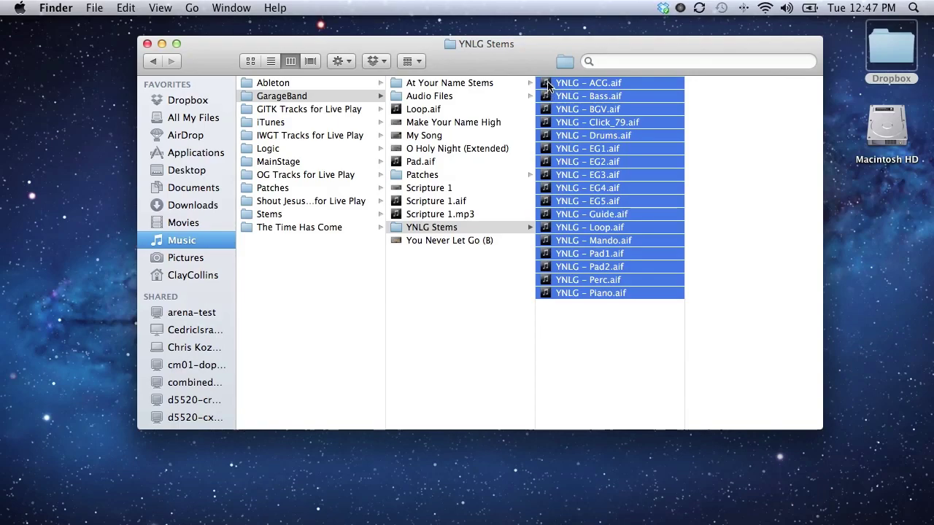
drag(549, 83, 743, 154)
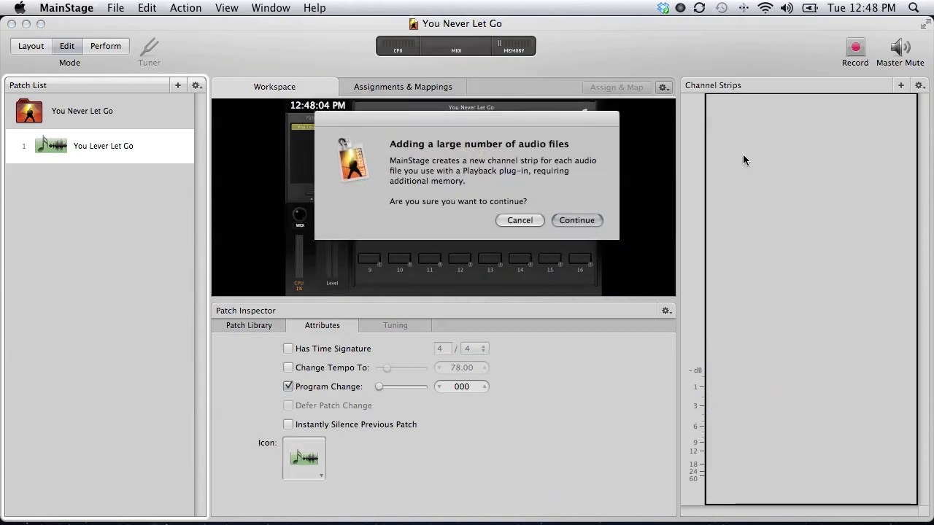
Confirm adding the 17 YNLG stem files and review the new Playback strips.
click(576, 220)
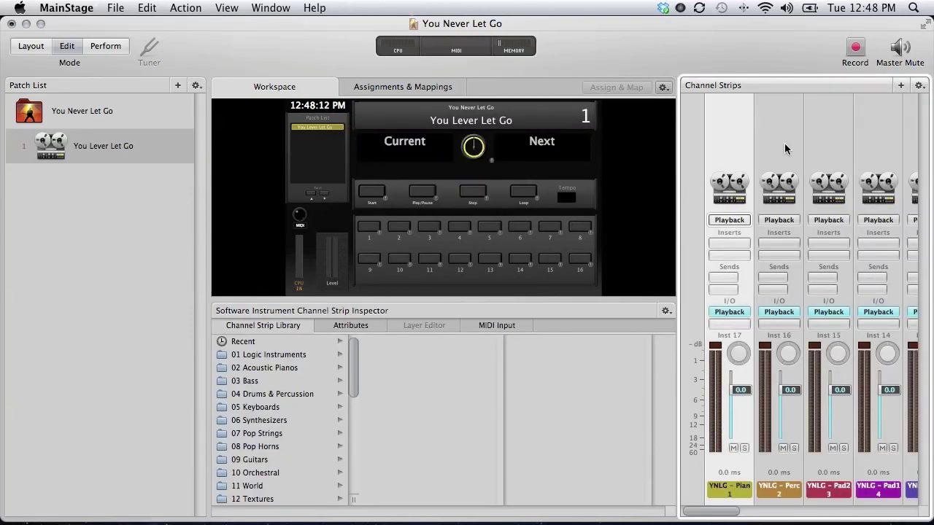
scroll(786, 149, right, 10)
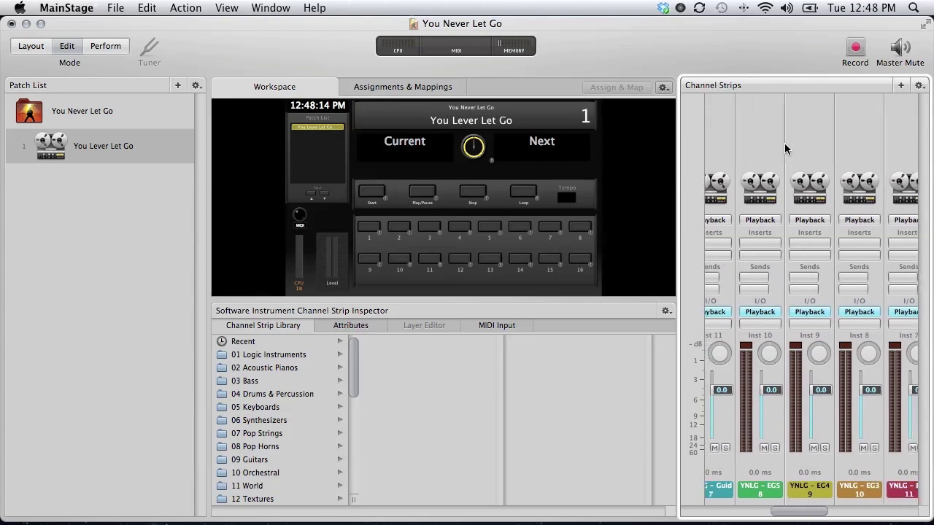
scroll(785, 149, right, 10)
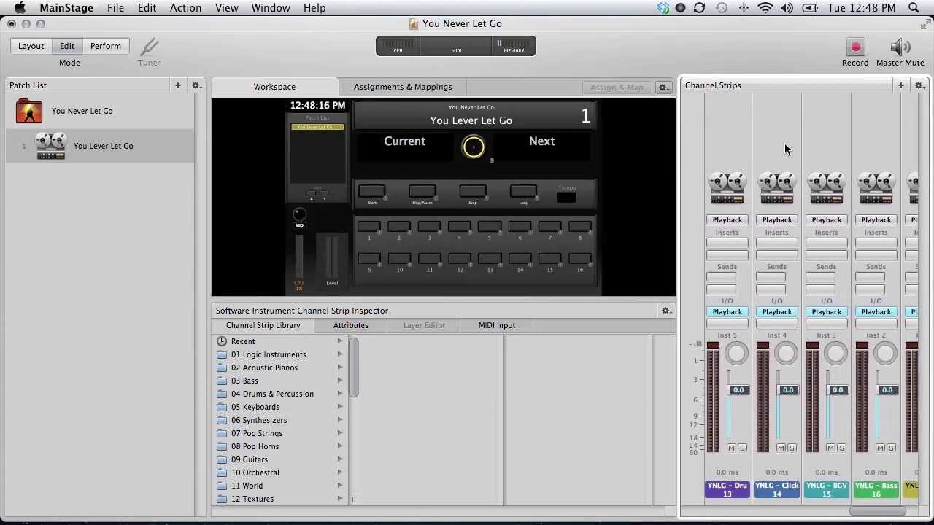
scroll(785, 149, left, 20)
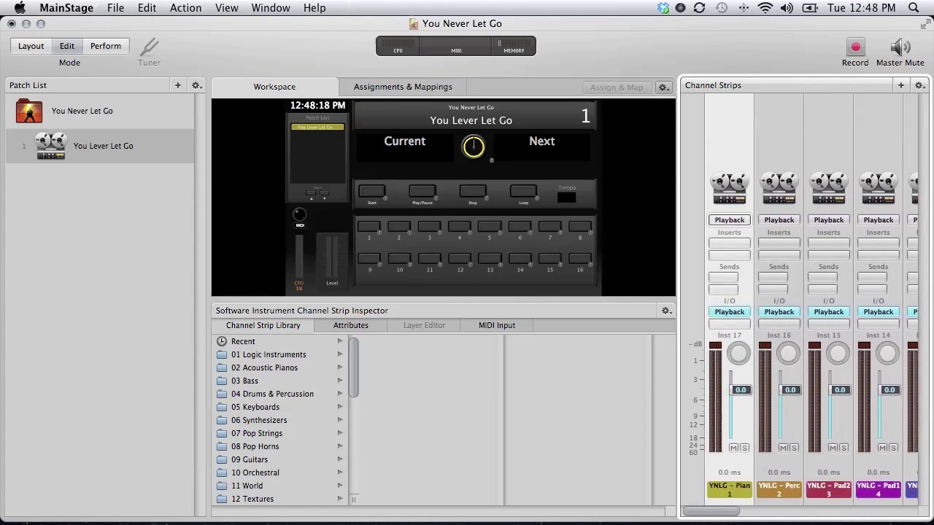
Save the You Never Let Go concert from the File menu.
click(115, 7)
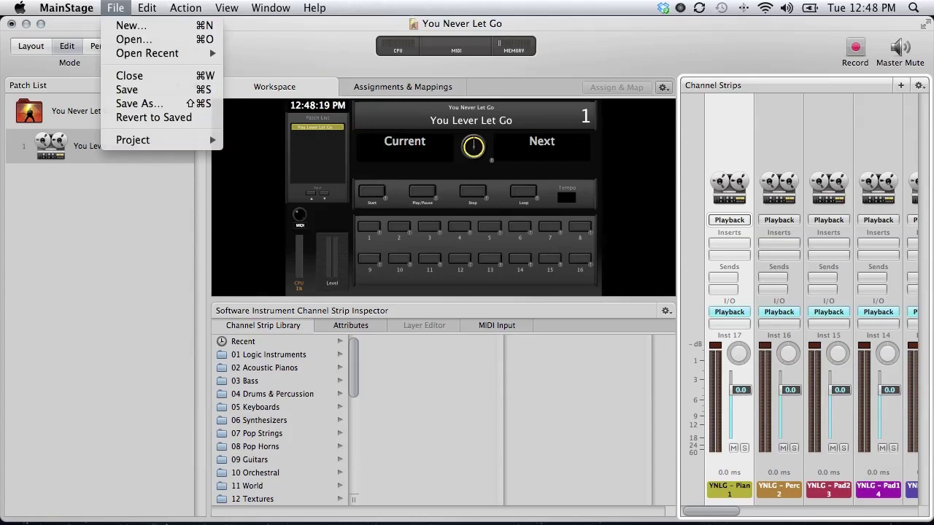
click(126, 90)
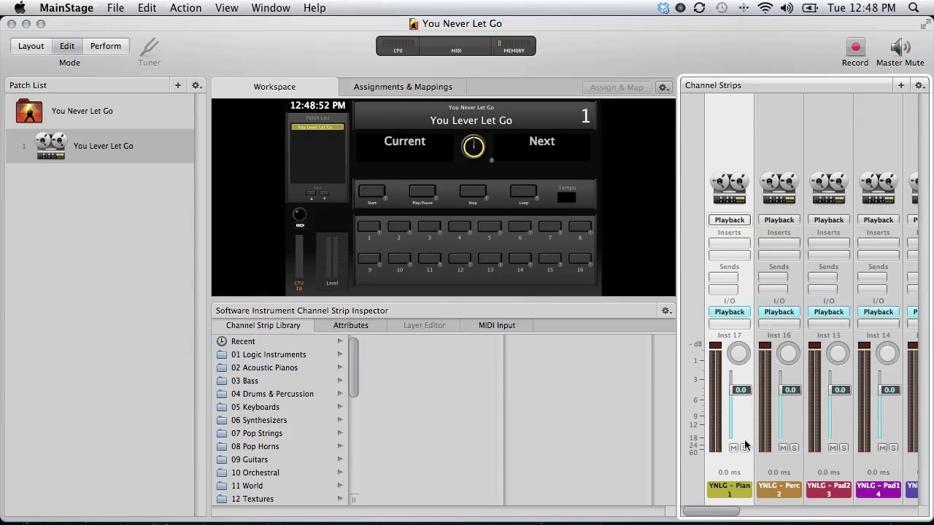
Rename the piano and percussion strips Piano and Perc, moving Perc ahead of Piano.
double_click(721, 486)
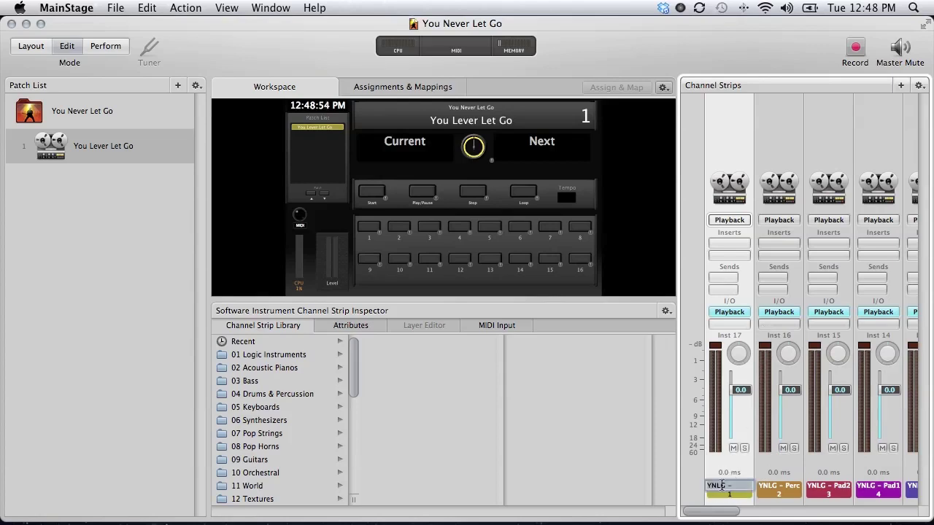
text(Piano)
key(Return)
double_click(778, 486)
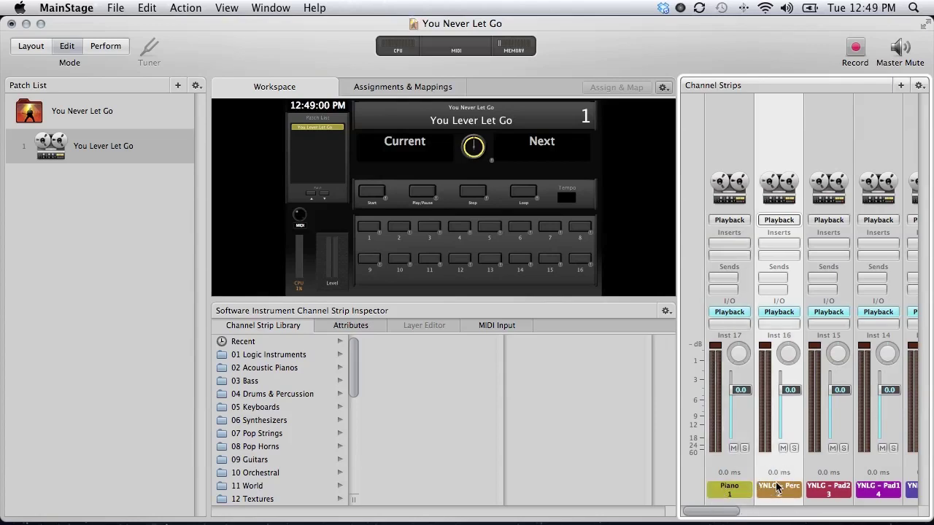
click(795, 485)
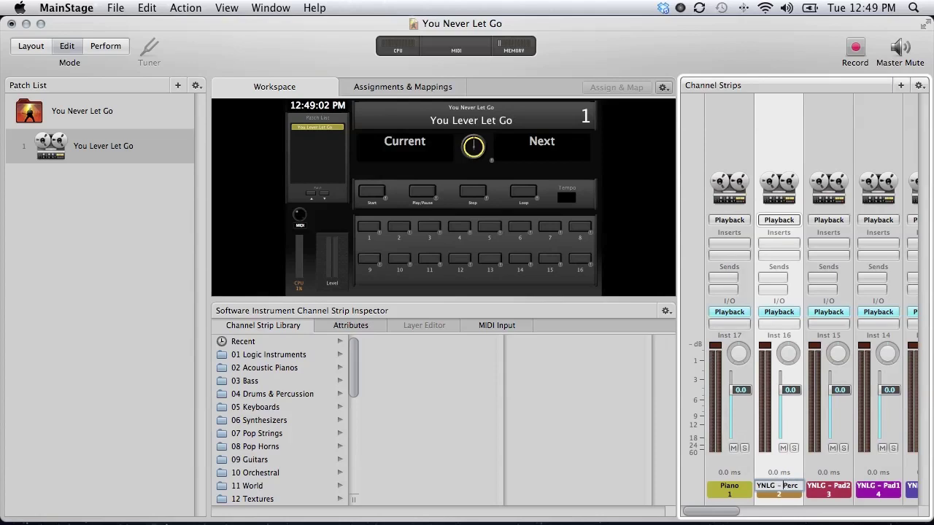
key(Return)
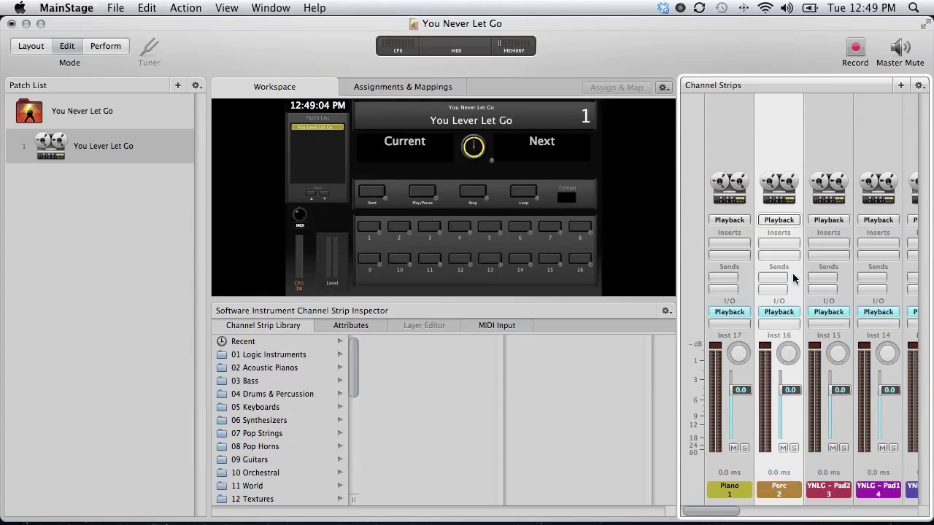
drag(789, 124, 704, 130)
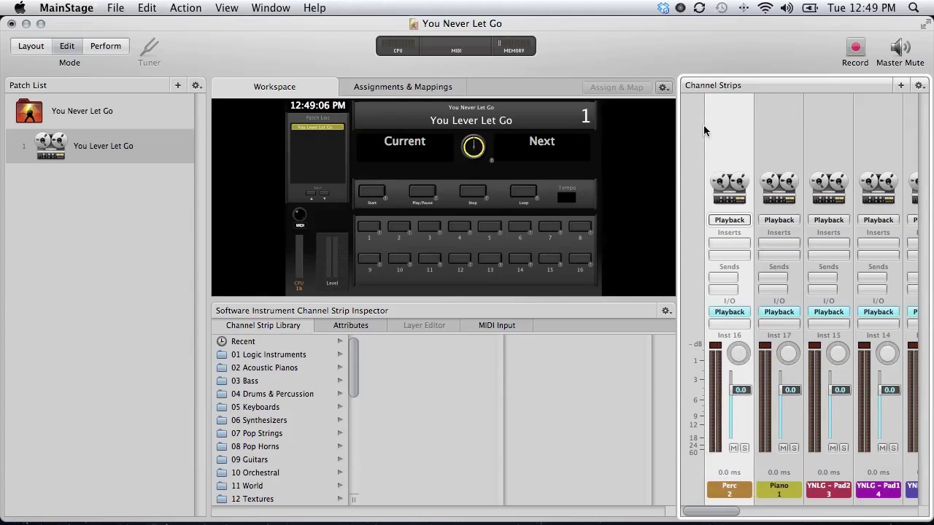
Rename the pad strips Pad2 and Pad1, moving Pad1 ahead of Pad2.
double_click(830, 490)
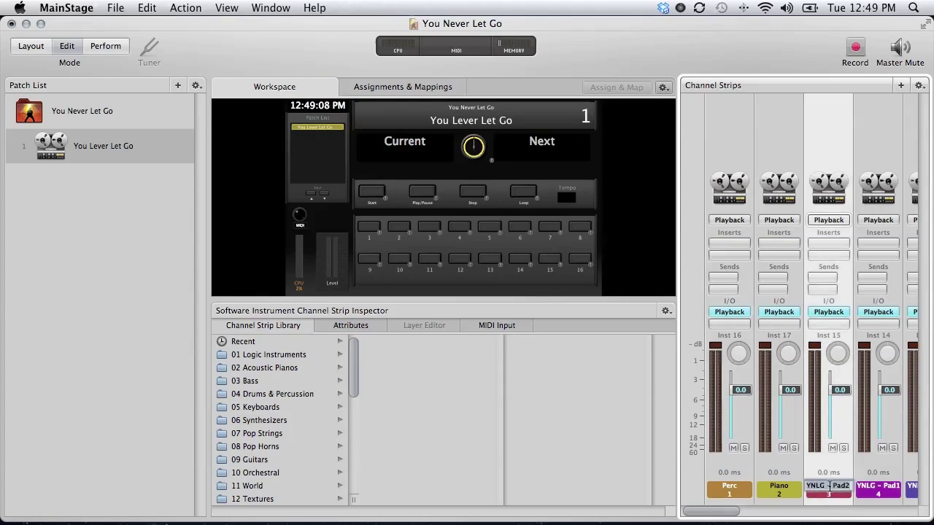
click(846, 486)
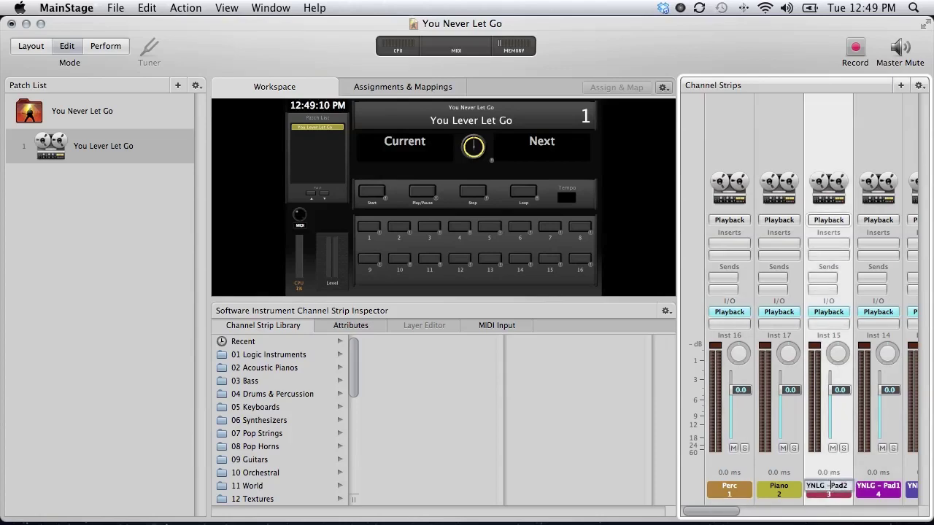
key(BackSpace)
key(BackSpace)
key(BackSpace)
key(BackSpace)
key(Return)
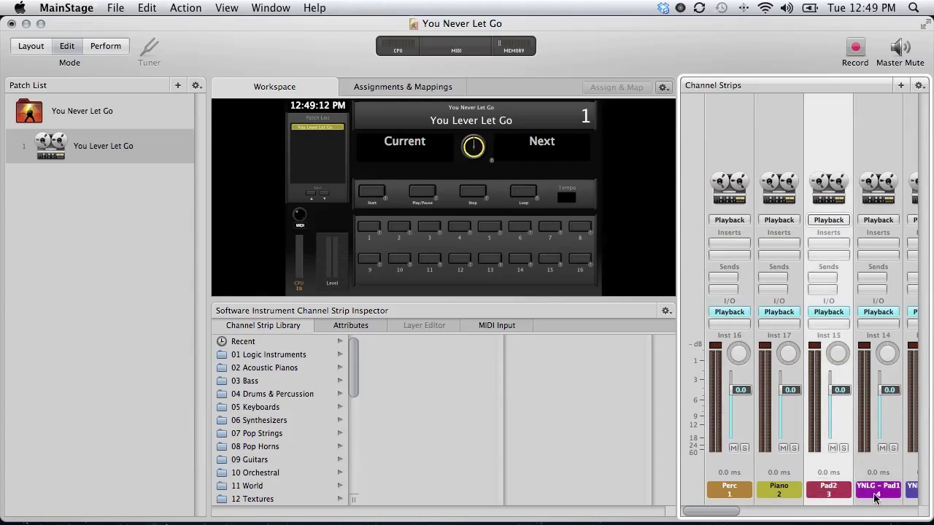
double_click(876, 489)
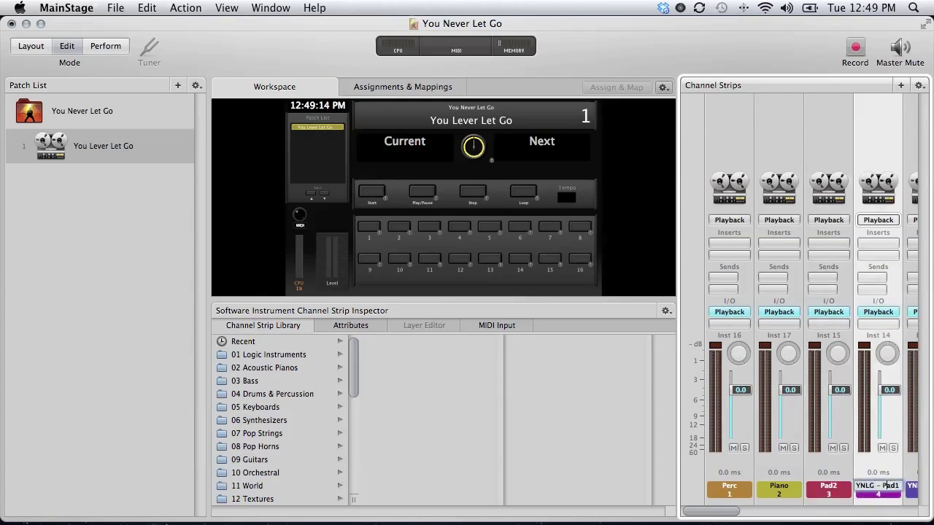
key(Return)
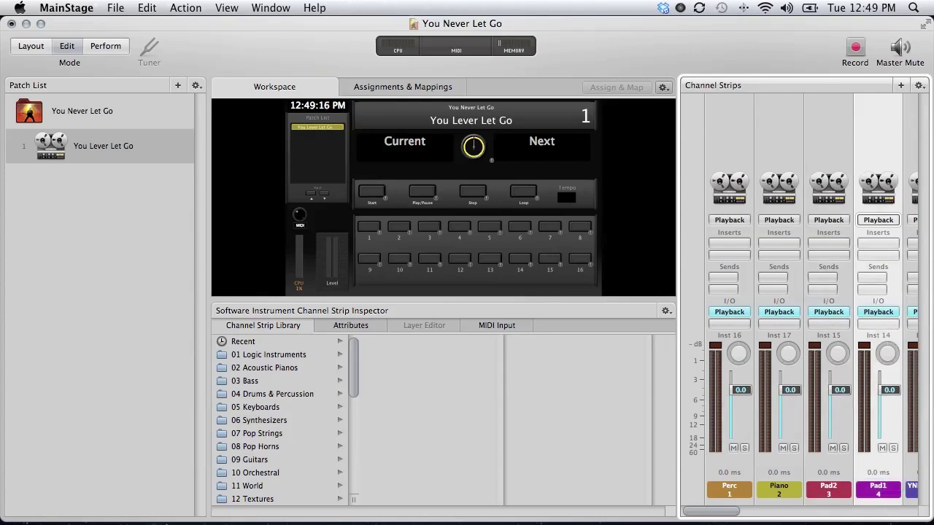
drag(873, 117, 798, 252)
Rename the Inst 13 strip to Mando and reposition the Mando and Piano strips.
scroll(797, 248, right, 5)
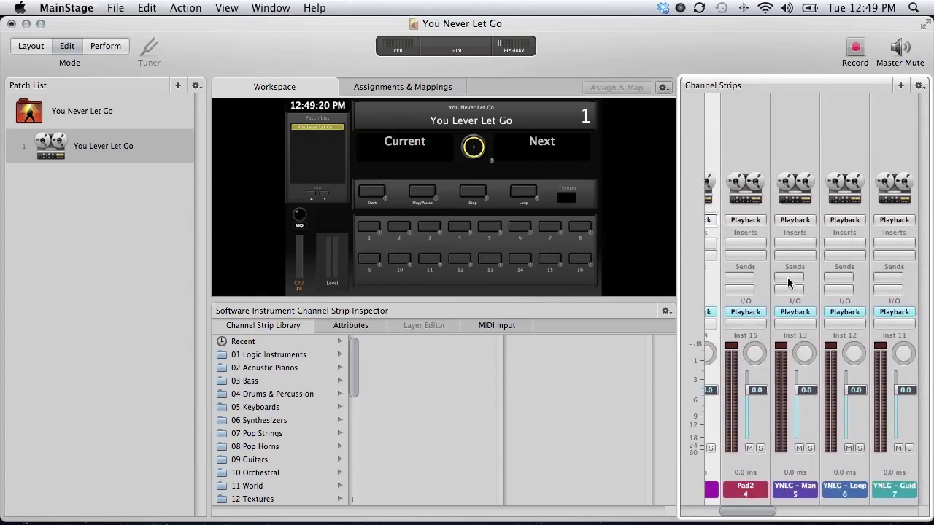
double_click(796, 491)
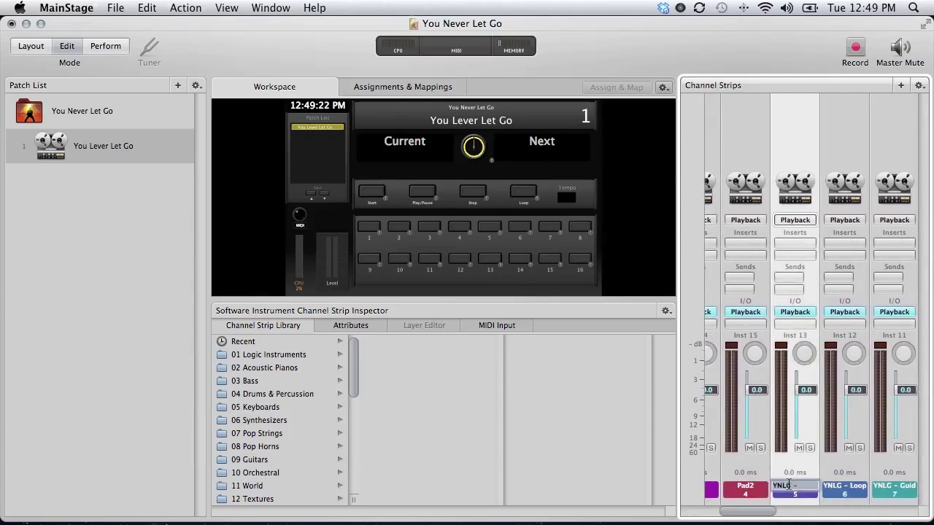
text(Mando)
key(BackSpace)
key(BackSpace)
key(BackSpace)
key(BackSpace)
key(BackSpace)
key(BackSpace)
text(Mando)
key(Return)
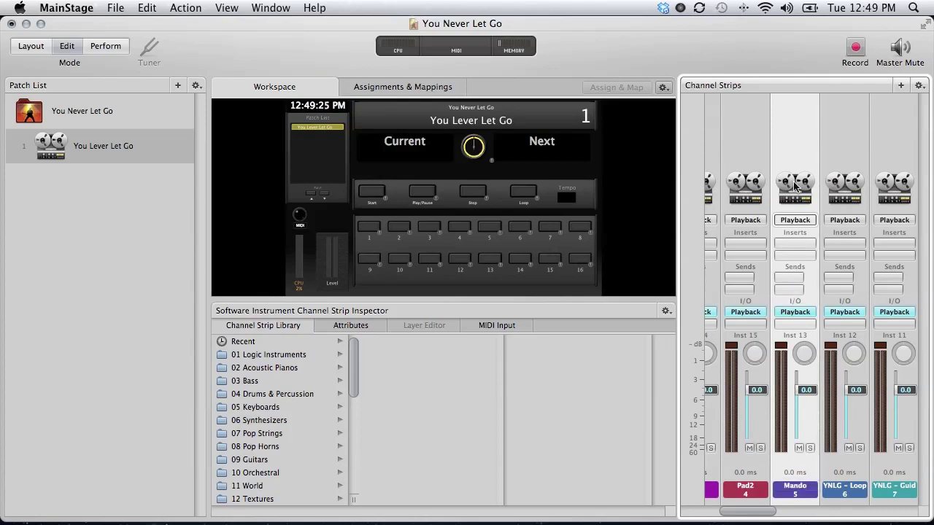
drag(796, 124, 782, 170)
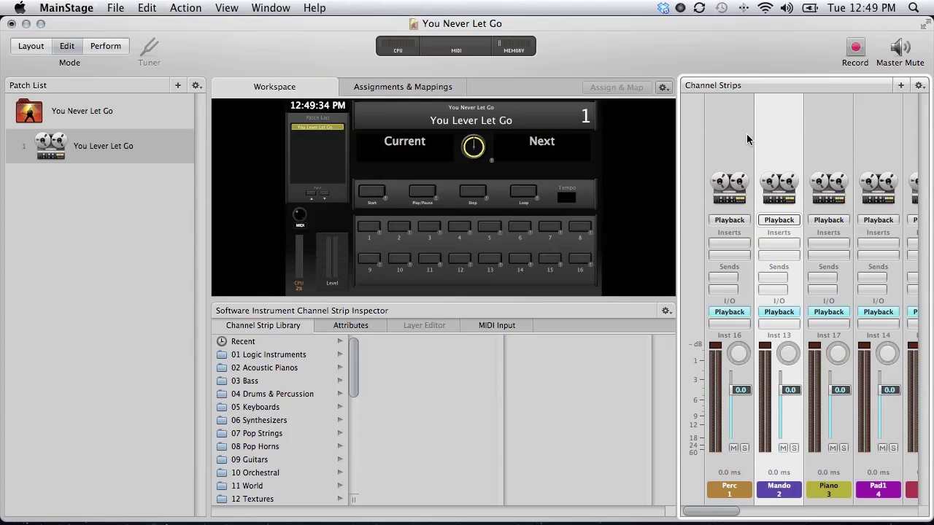
drag(775, 131, 755, 141)
click(795, 135)
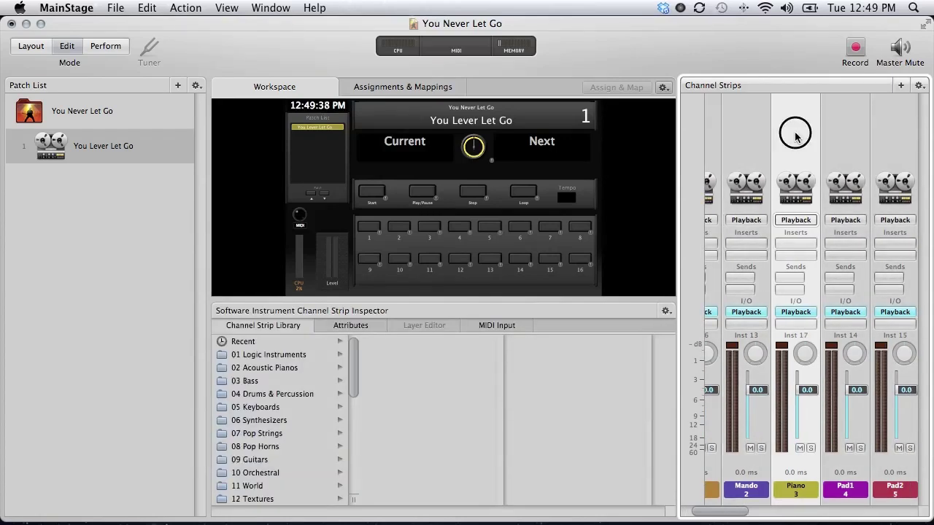
mouse_move(795, 137)
mouse_down()
mouse_move(827, 139)
mouse_move(778, 135)
mouse_move(790, 147)
mouse_up()
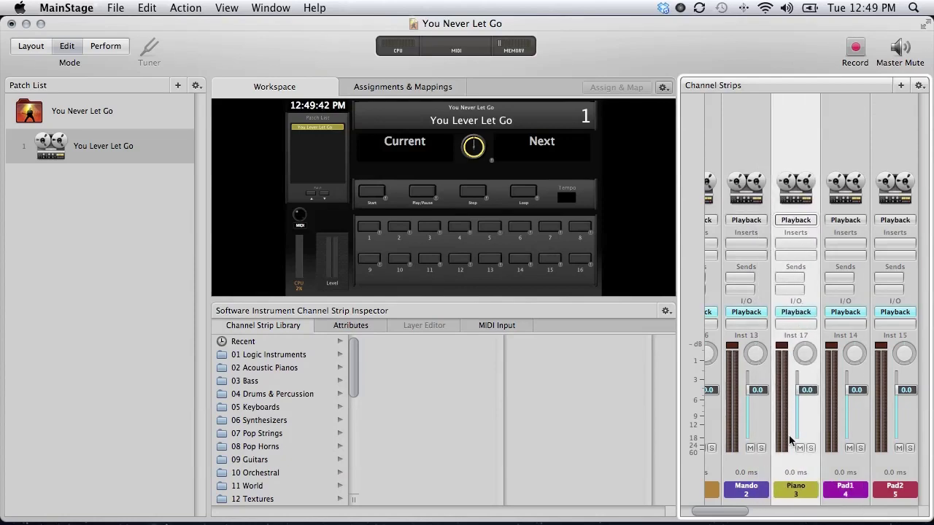
Rename the strips Loop and Guide, and move Guide to the first position.
scroll(791, 441, right, 5)
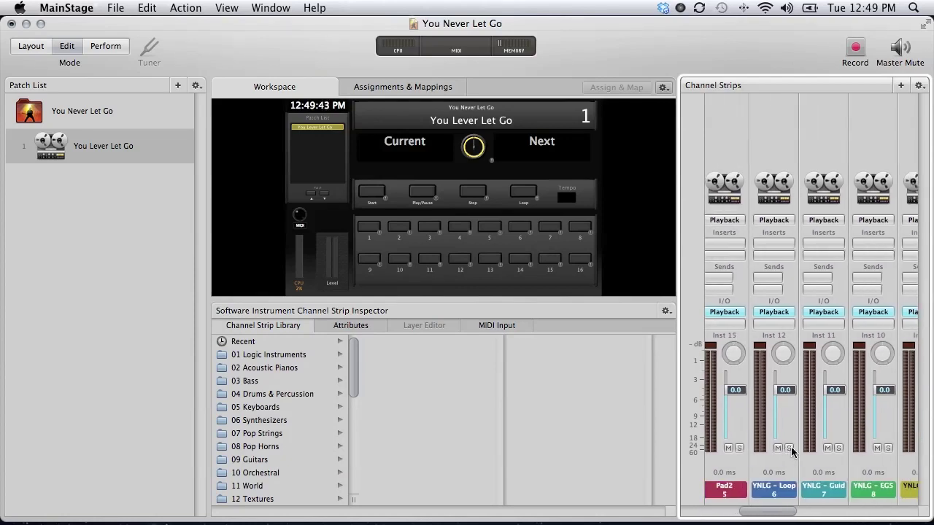
click(757, 488)
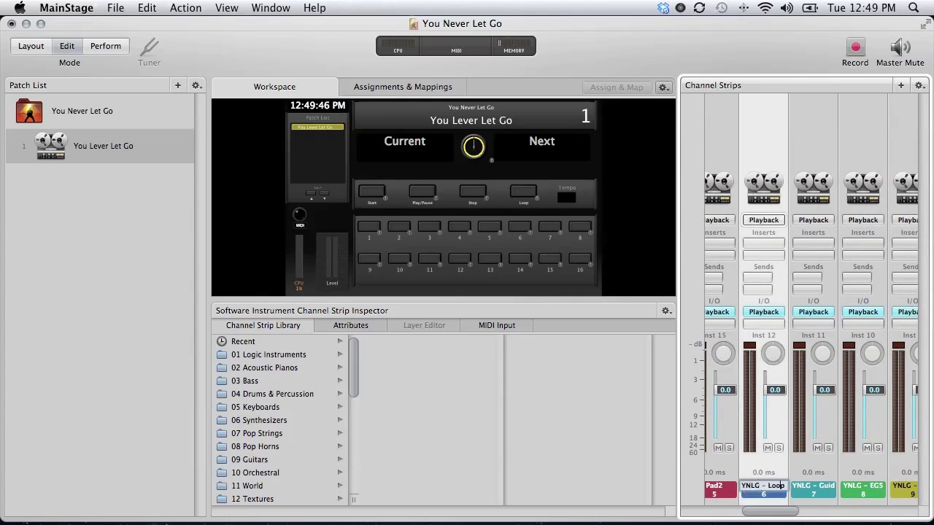
key(BackSpace)
key(BackSpace)
key(Return)
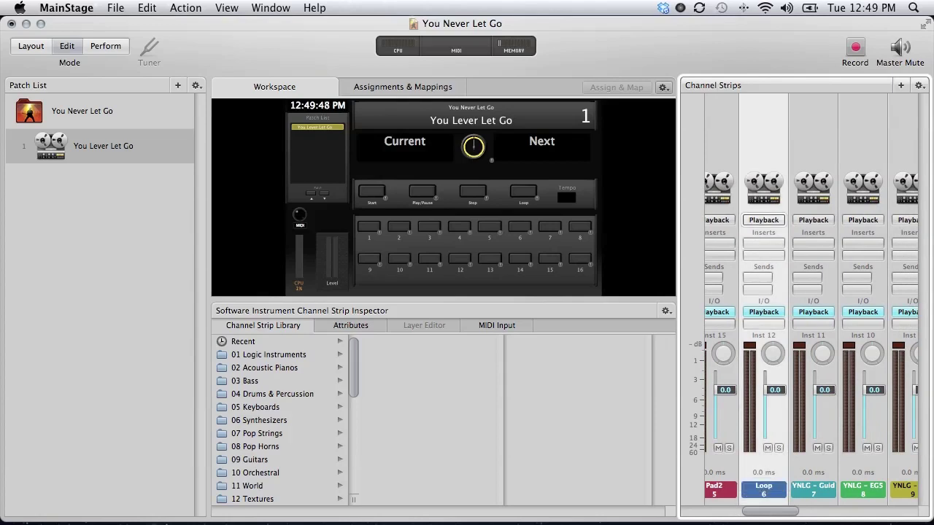
click(808, 489)
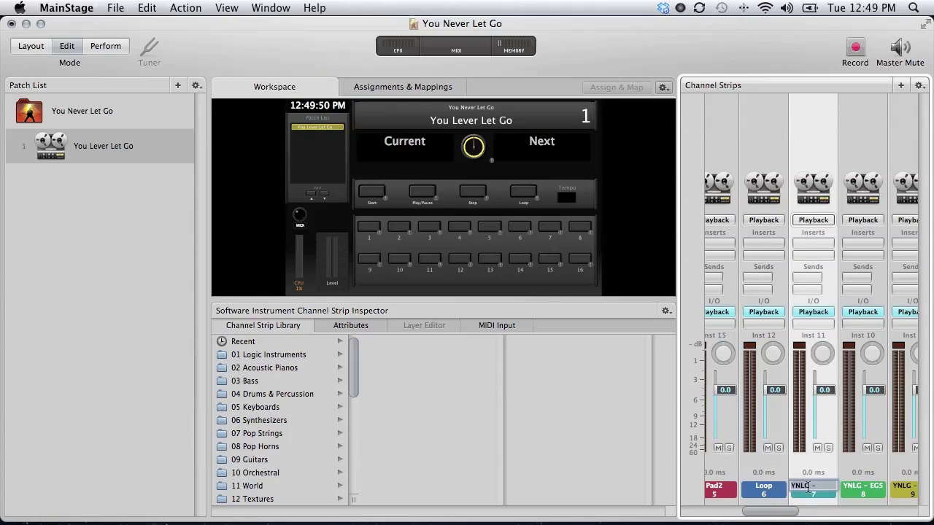
text(YNLG -)
key(BackSpace)
key(BackSpace)
key(BackSpace)
key(BackSpace)
key(Return)
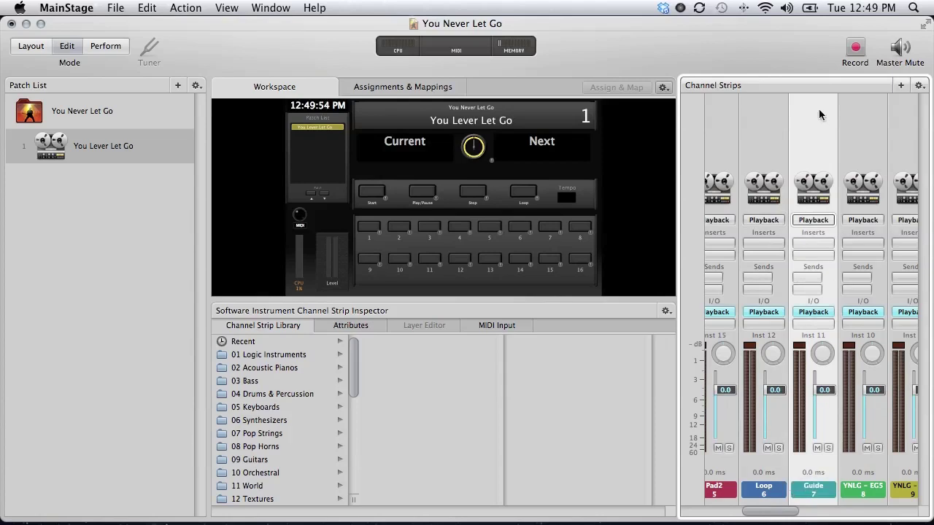
click(819, 134)
drag(818, 134, 715, 143)
Rename YNLG - EG5 to EG5 and move it near the front, ahead of Mando.
scroll(777, 358, right, 10)
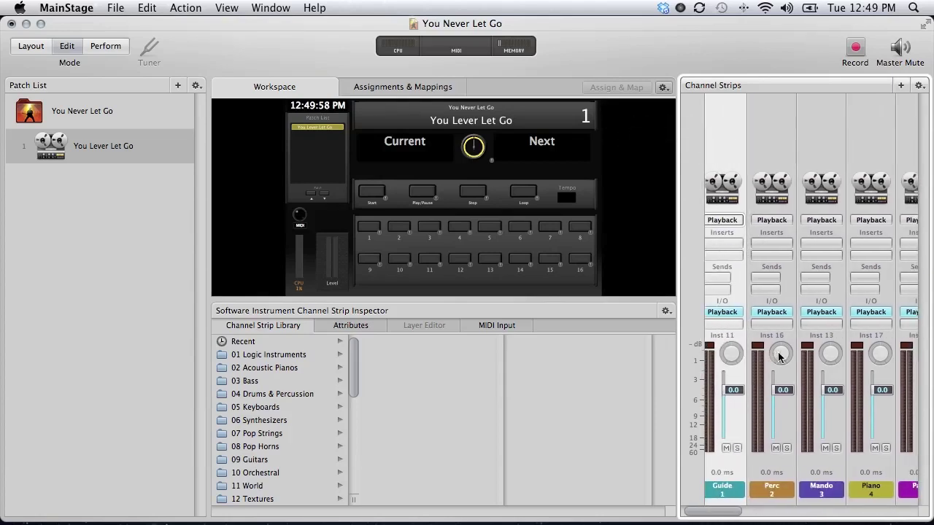
scroll(778, 358, right, 2)
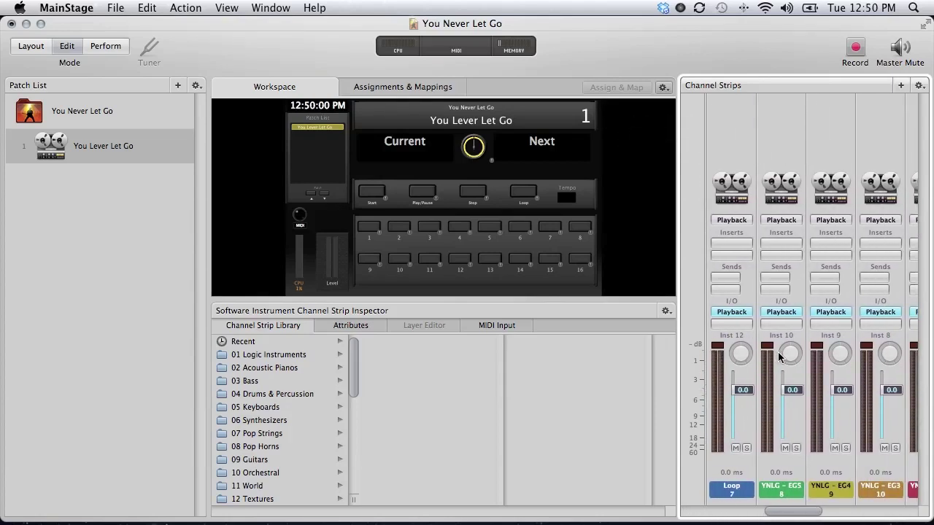
click(779, 494)
click(793, 486)
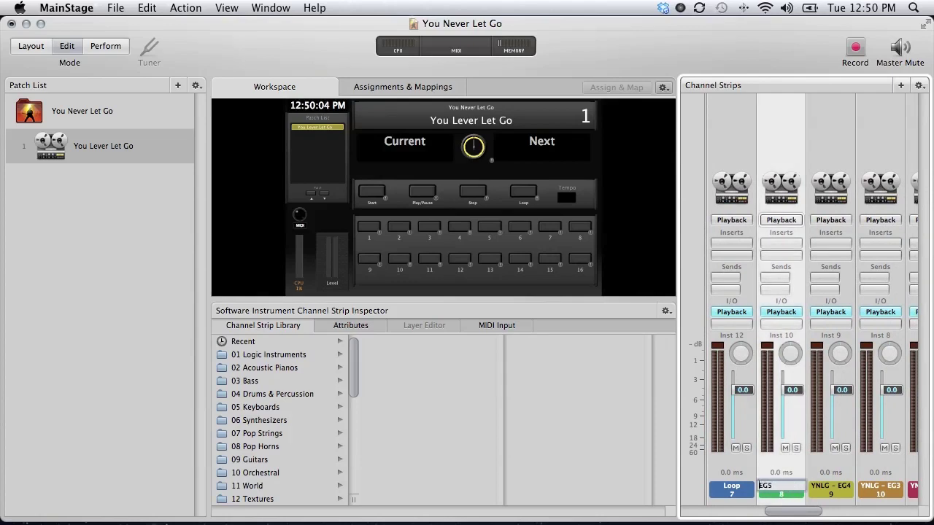
key(Return)
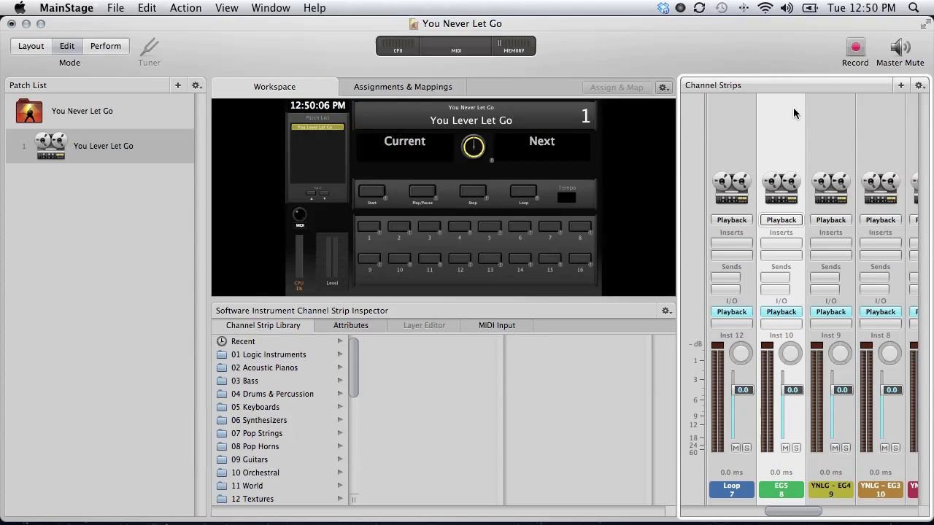
drag(793, 107, 851, 133)
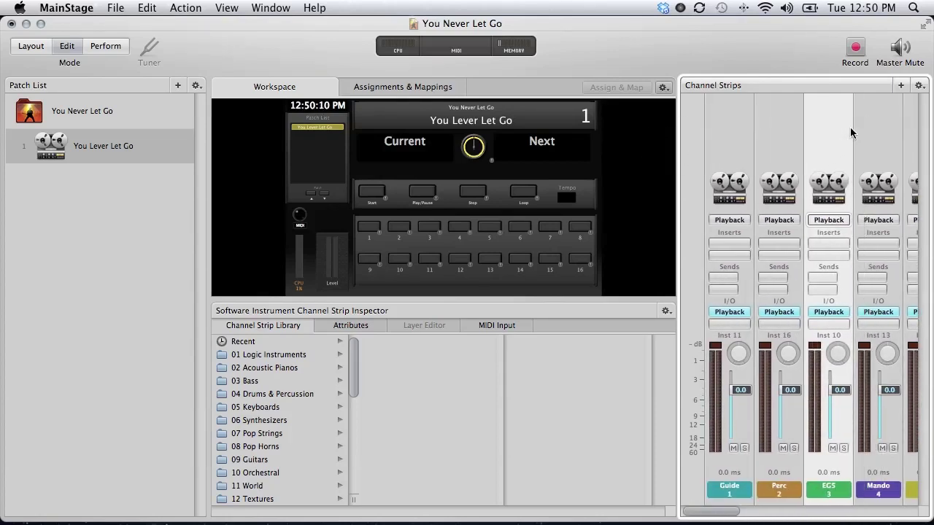
Rename YNLG - EG4 to EG4 and place it third, after Perc.
scroll(851, 133, right, 10)
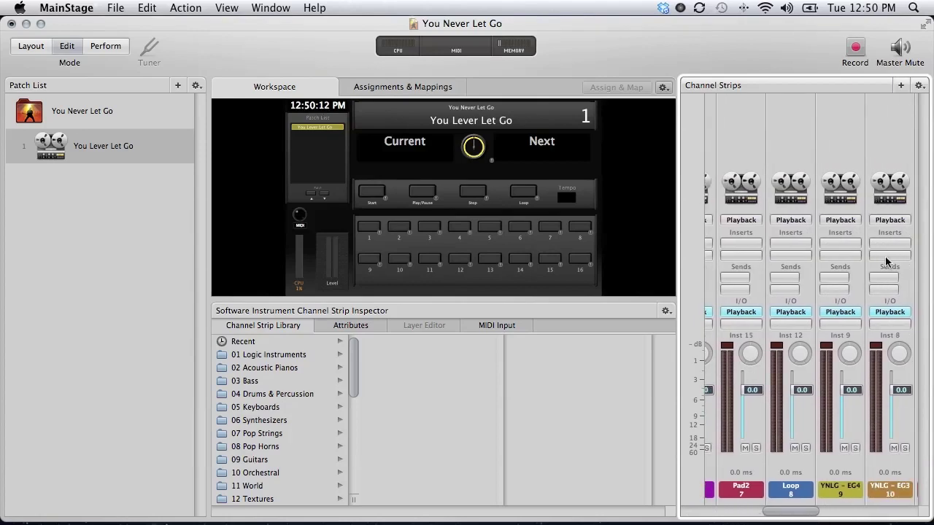
double_click(831, 488)
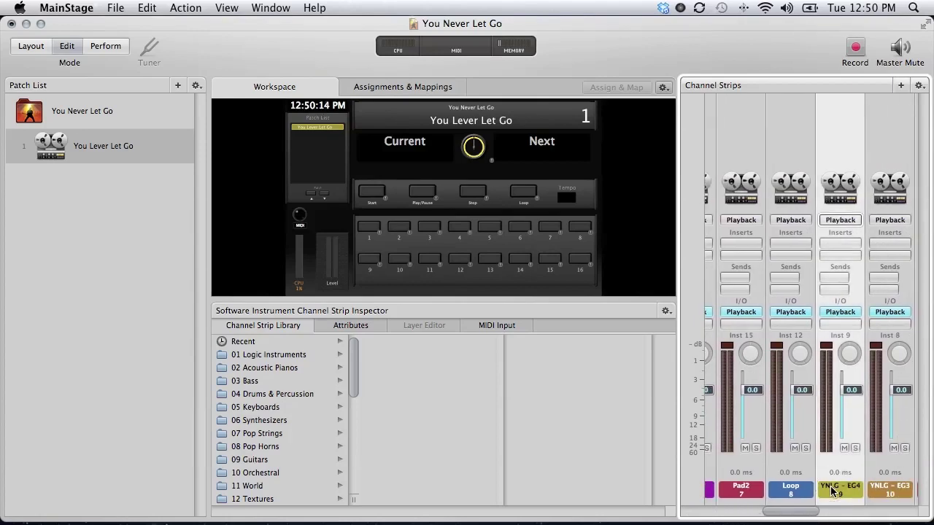
click(846, 486)
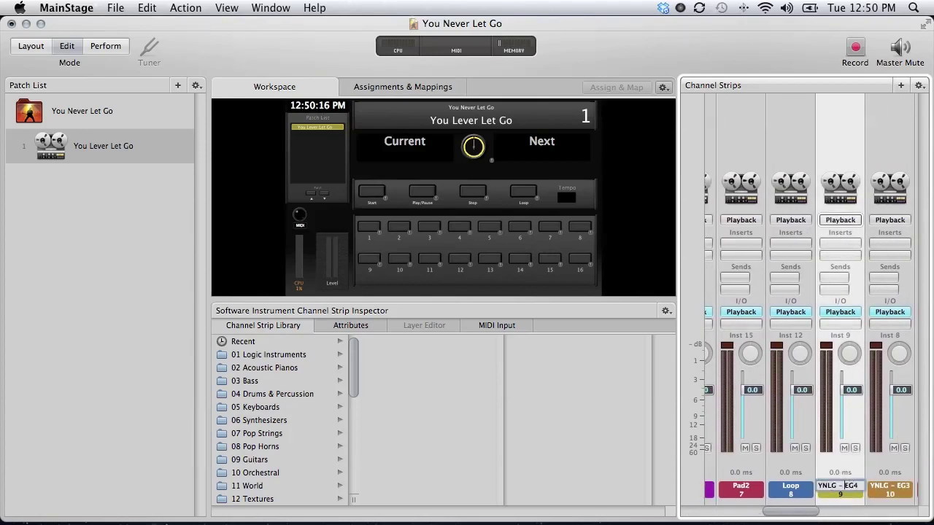
key(Return)
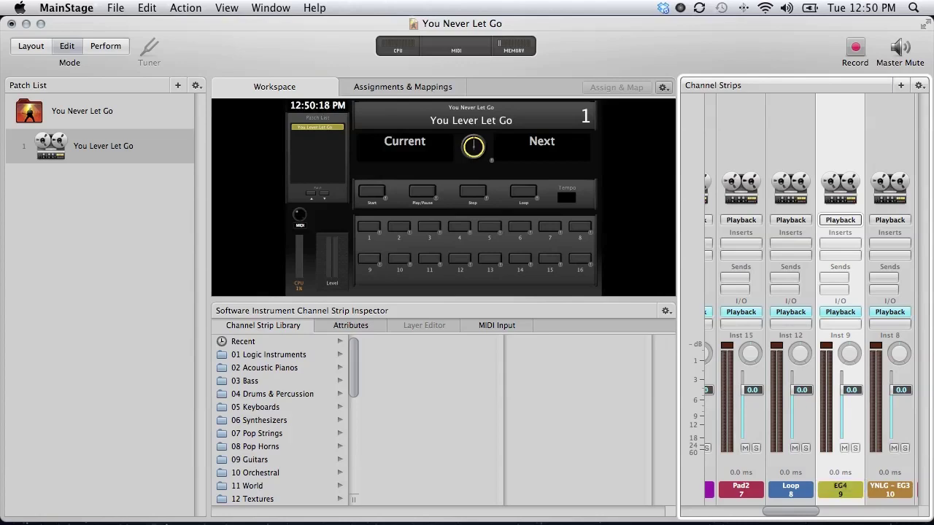
click(836, 127)
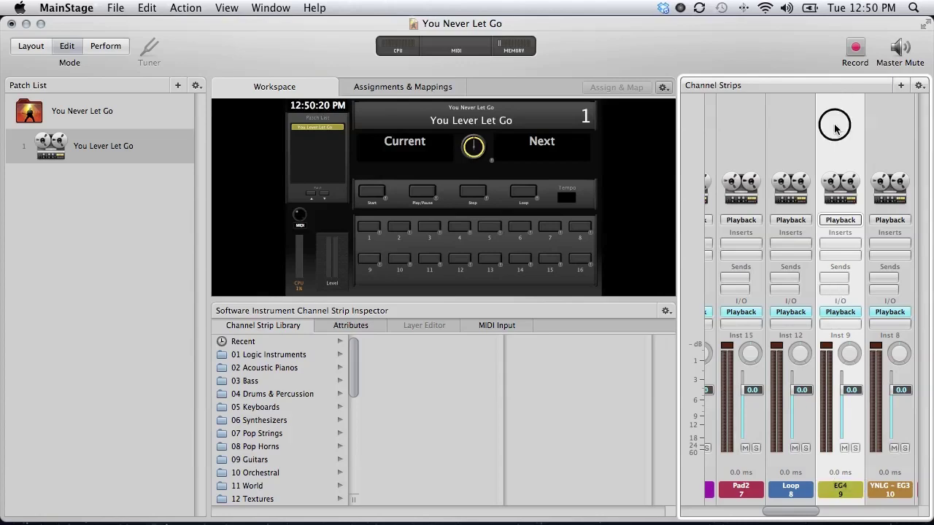
drag(835, 128, 834, 175)
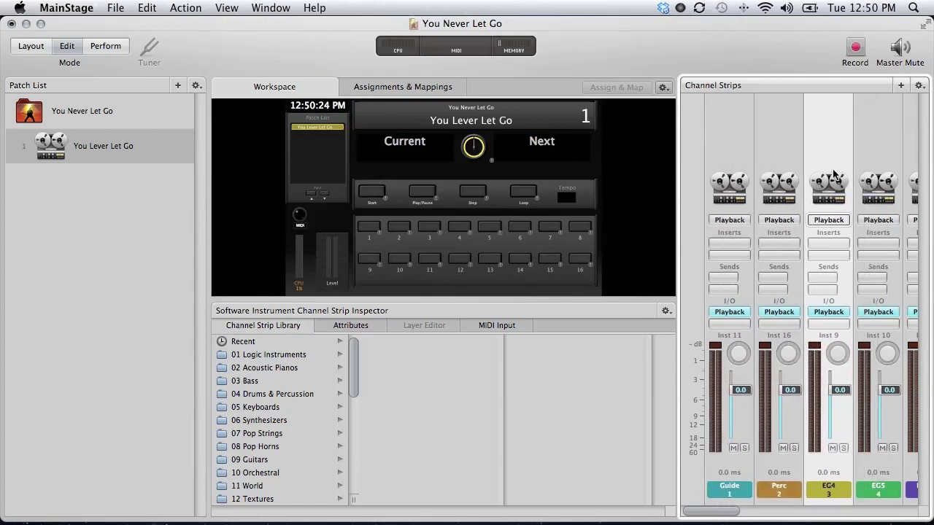
Rename YNLG - EG3 to EG3 and move it right after Perc.
scroll(829, 281, right, 10)
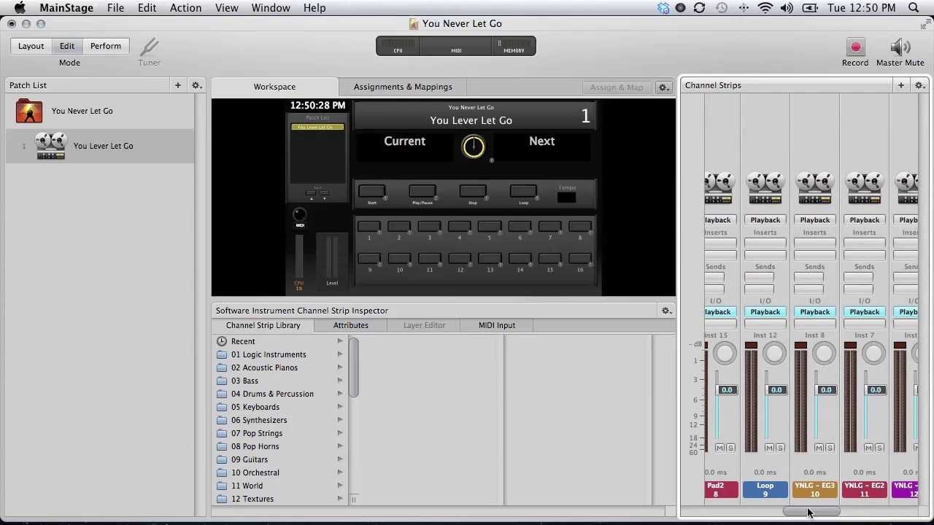
click(813, 489)
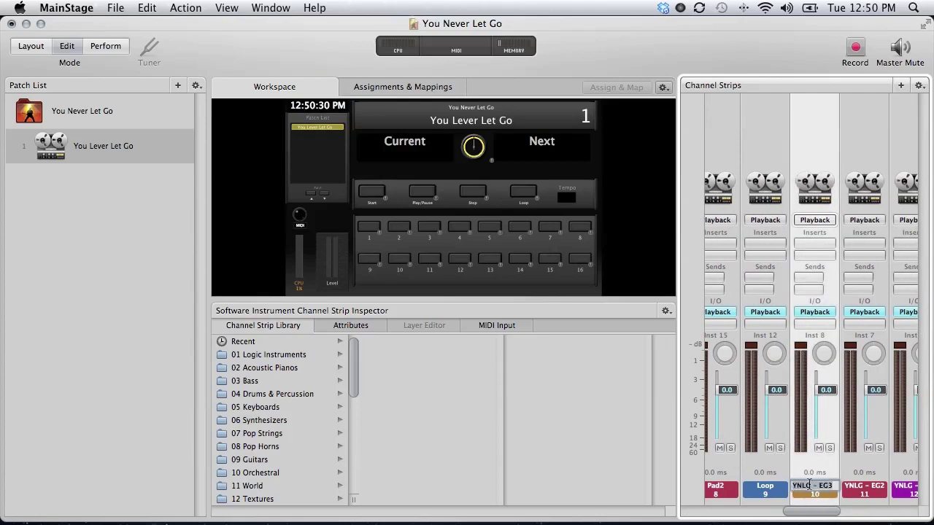
double_click(810, 485)
click(808, 485)
key(BackSpace)
key(BackSpace)
key(BackSpace)
key(BackSpace)
key(BackSpace)
key(BackSpace)
key(BackSpace)
key(Return)
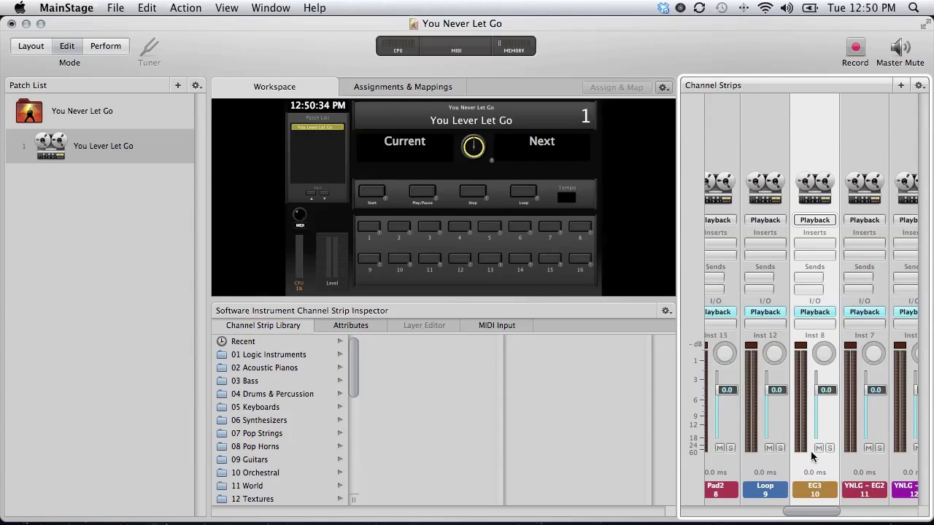
drag(816, 118, 832, 166)
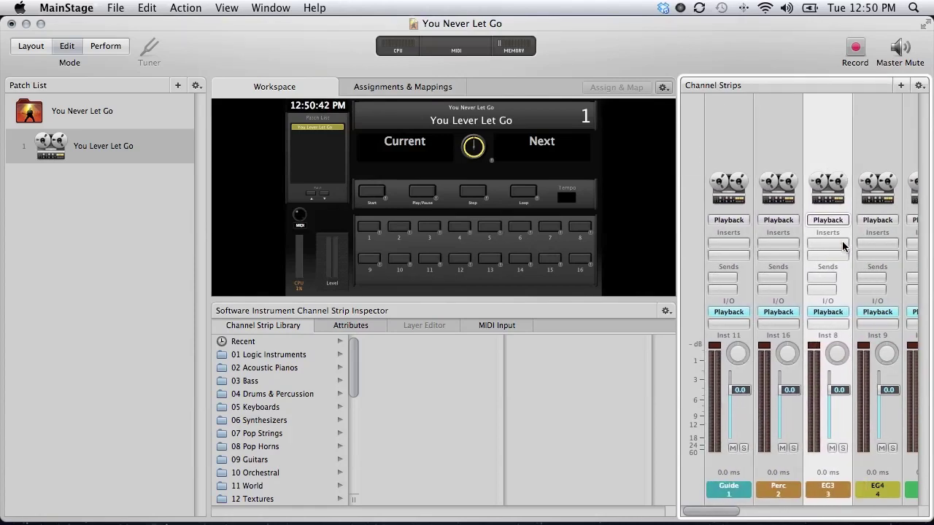
Rename YNLG - EG2 to EG2 and move it right after Perc.
scroll(843, 241, right, 10)
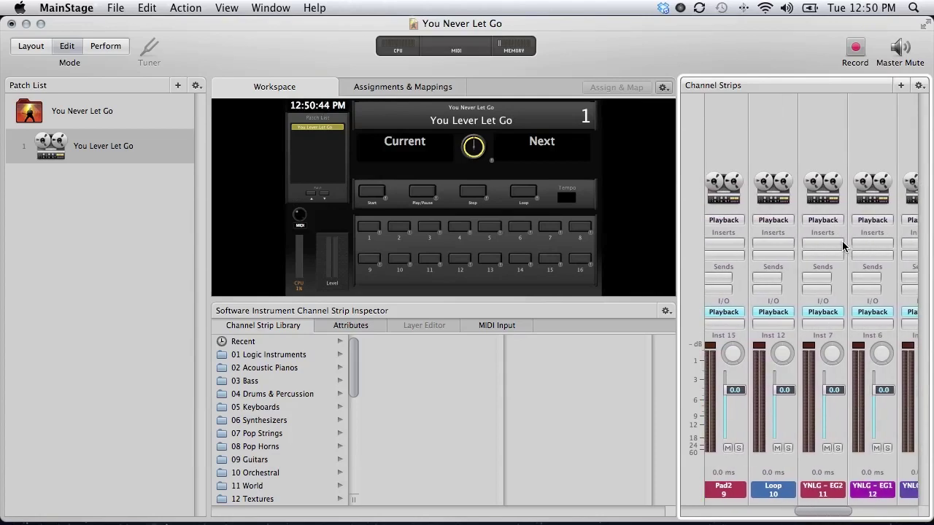
double_click(822, 494)
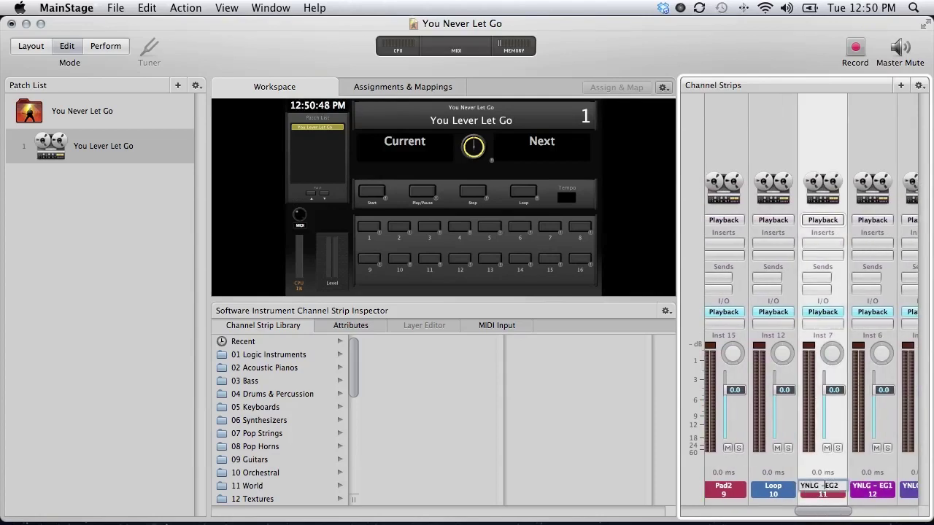
key(BackSpace)
key(BackSpace)
key(BackSpace)
key(BackSpace)
key(BackSpace)
key(BackSpace)
key(Return)
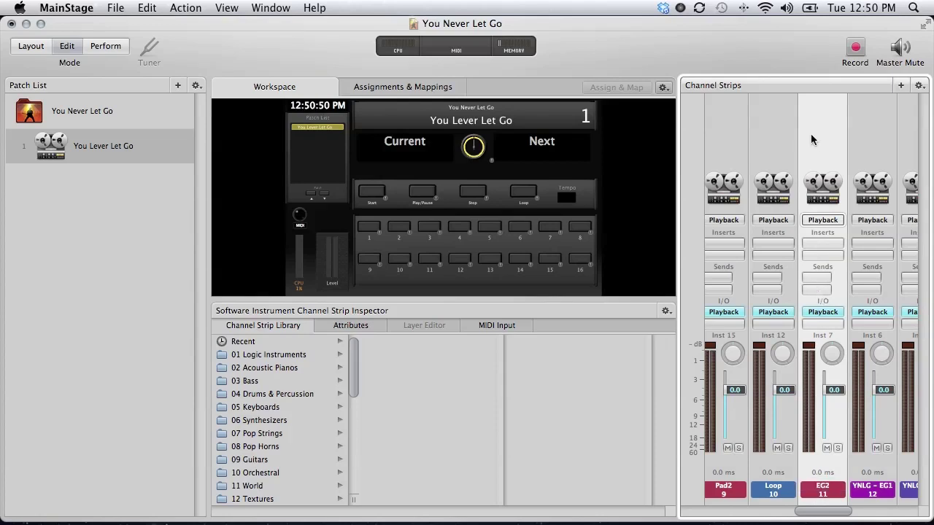
drag(837, 128, 839, 184)
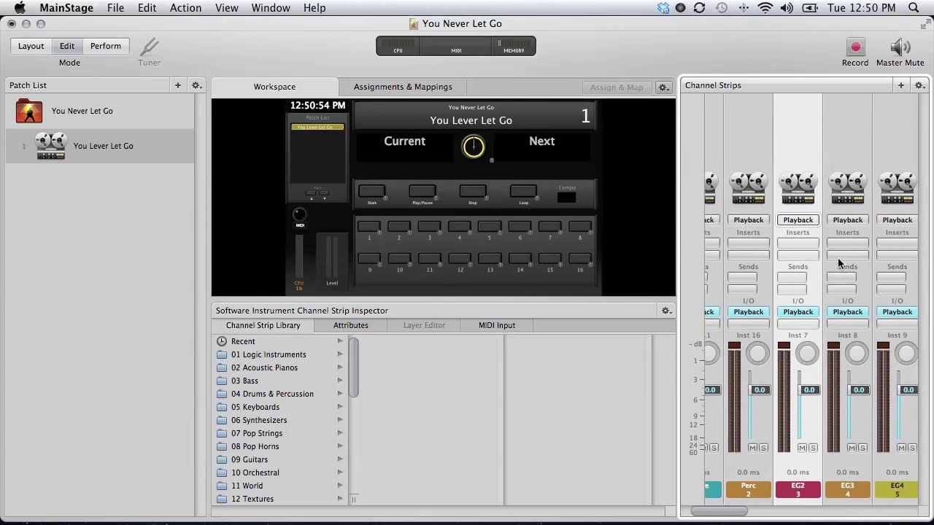
Rename YNLG - EG1 to EG1 and grab its strip for reordering.
scroll(837, 257, right, 5)
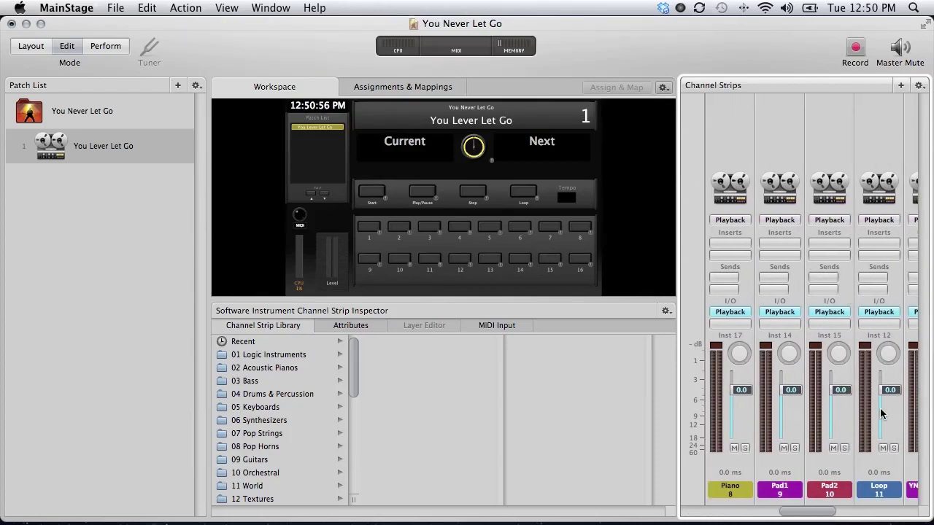
scroll(877, 418, right, 3)
click(821, 494)
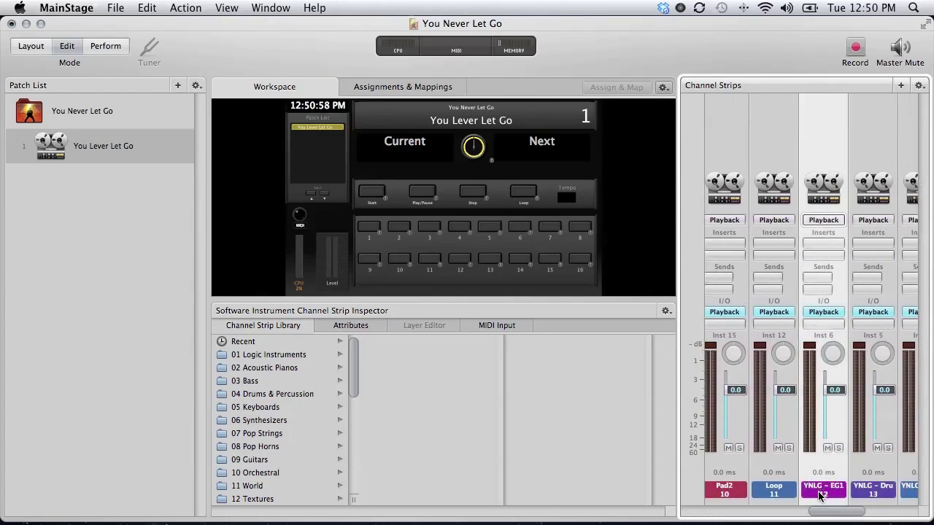
double_click(821, 490)
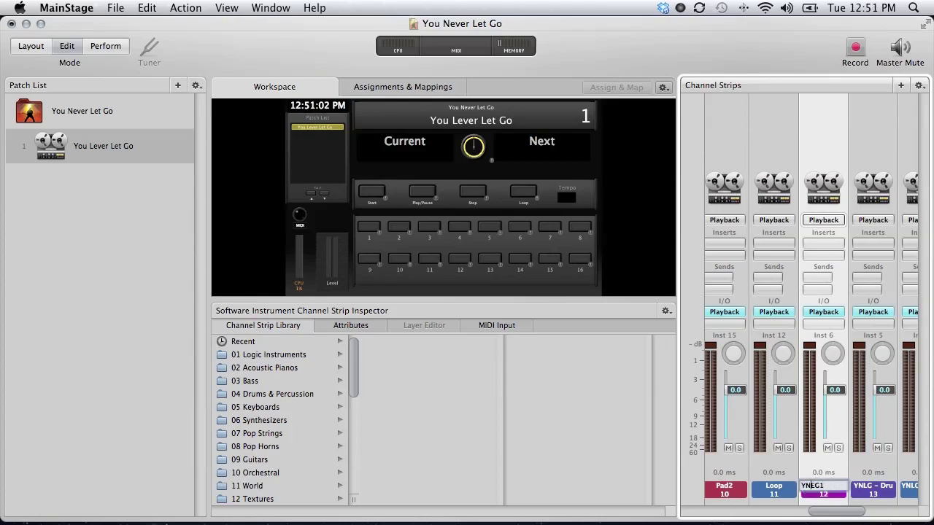
key(BackSpace)
key(BackSpace)
key(Return)
click(833, 133)
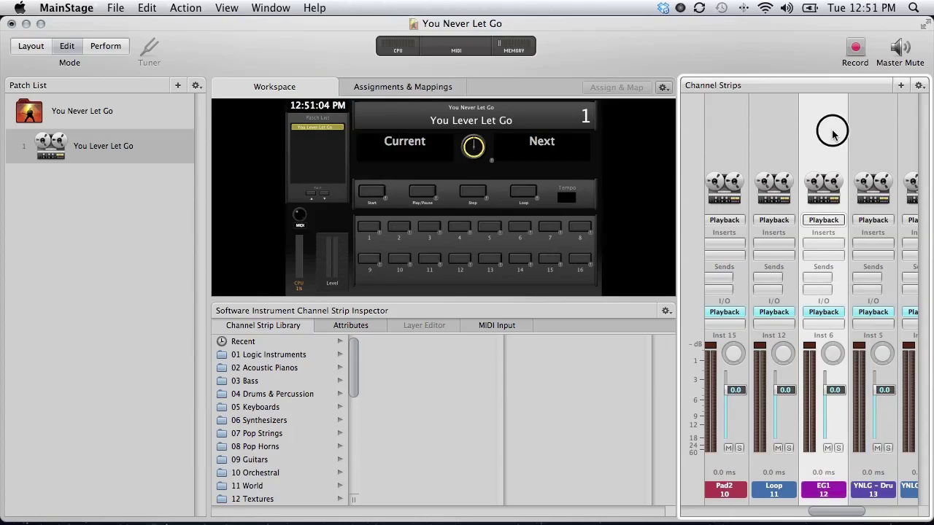
Move EG1 right after Perc and rename the drums strip Drums.
drag(832, 133, 833, 191)
scroll(832, 319, right, 5)
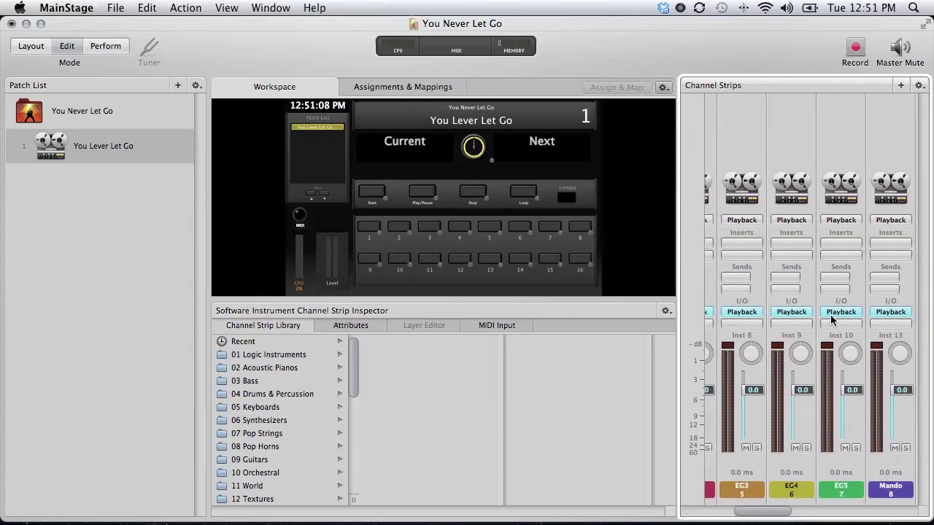
scroll(832, 319, right, 8)
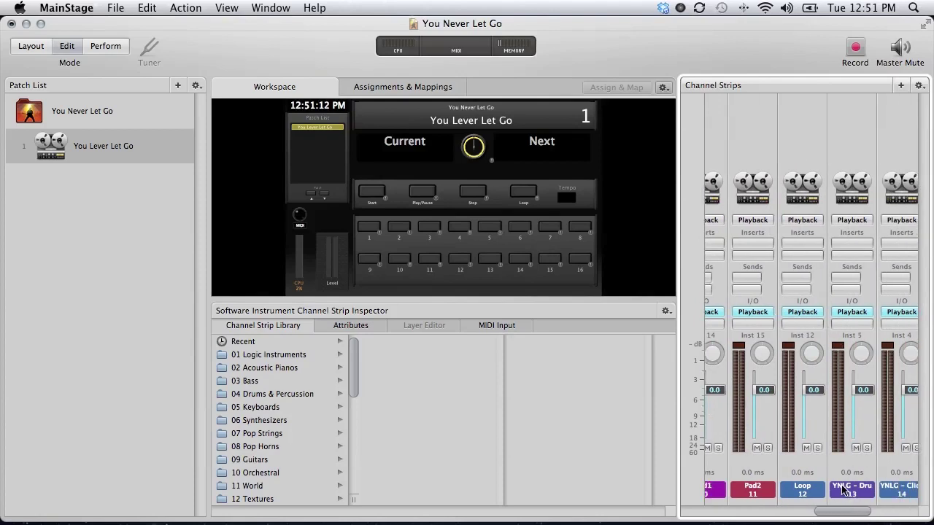
double_click(844, 490)
text(Drums)
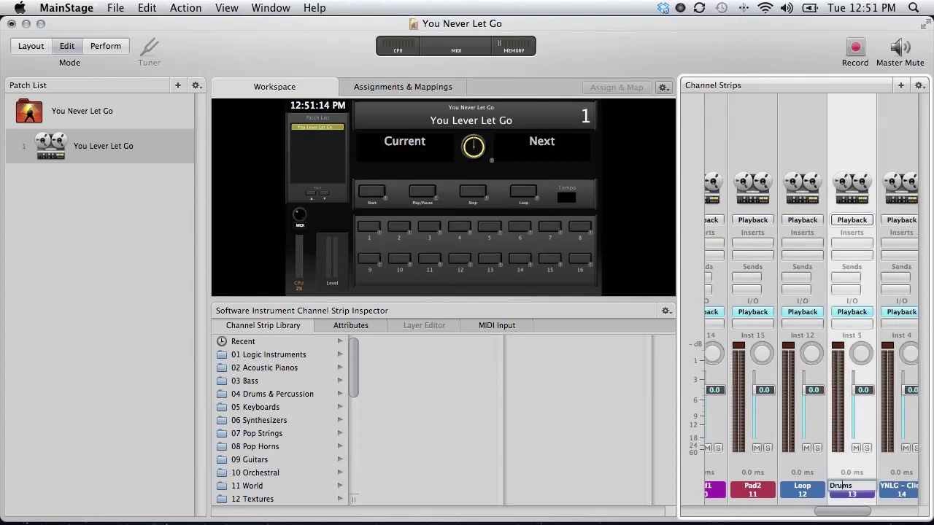
text(Drums)
key(Return)
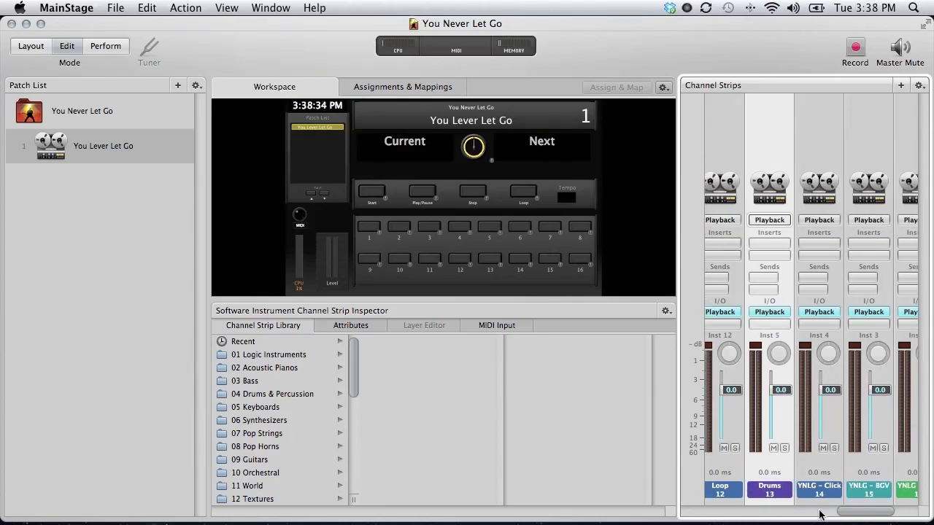
Rename the YNLG - Click strip to Click.
double_click(816, 490)
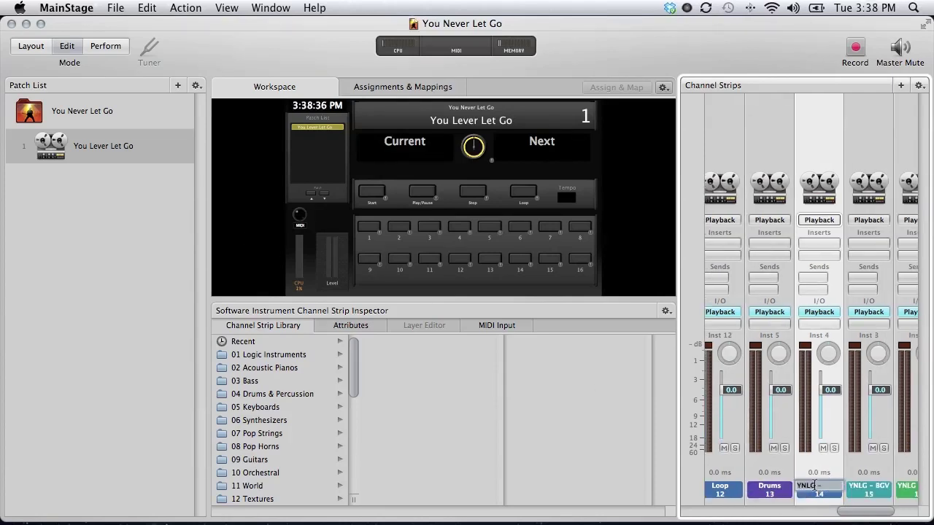
text(_79)
key(BackSpace)
key(BackSpace)
key(BackSpace)
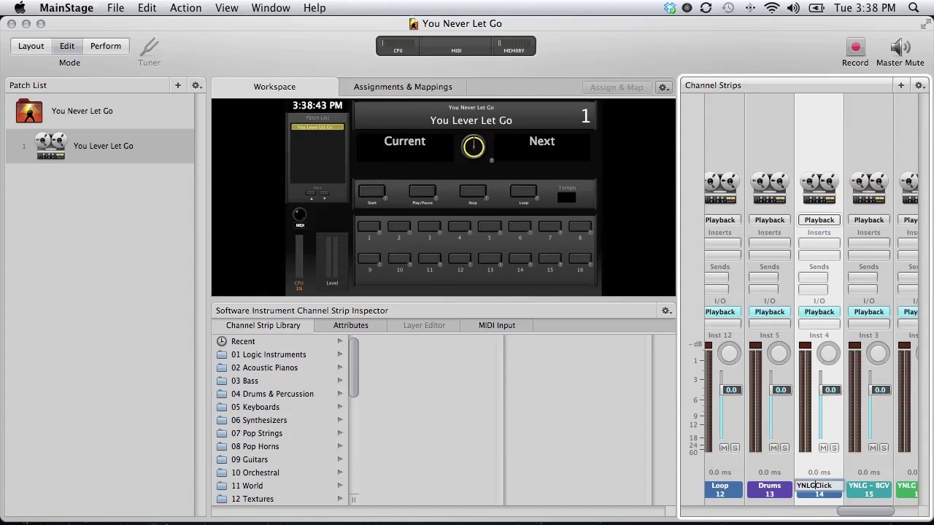
key(BackSpace)
key(BackSpace)
key(BackSpace)
key(BackSpace)
key(Return)
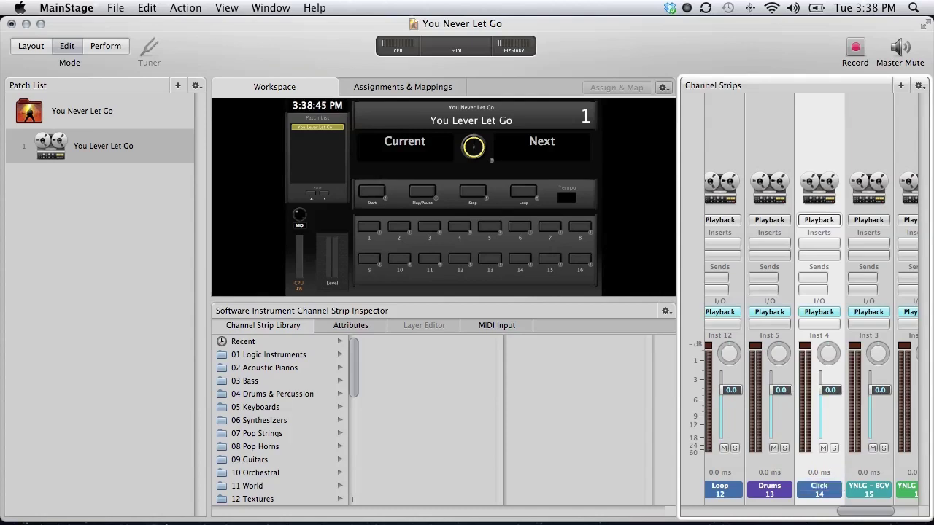
click(828, 126)
Move the Click strip to the first position and Drums near the start.
drag(828, 125, 660, 137)
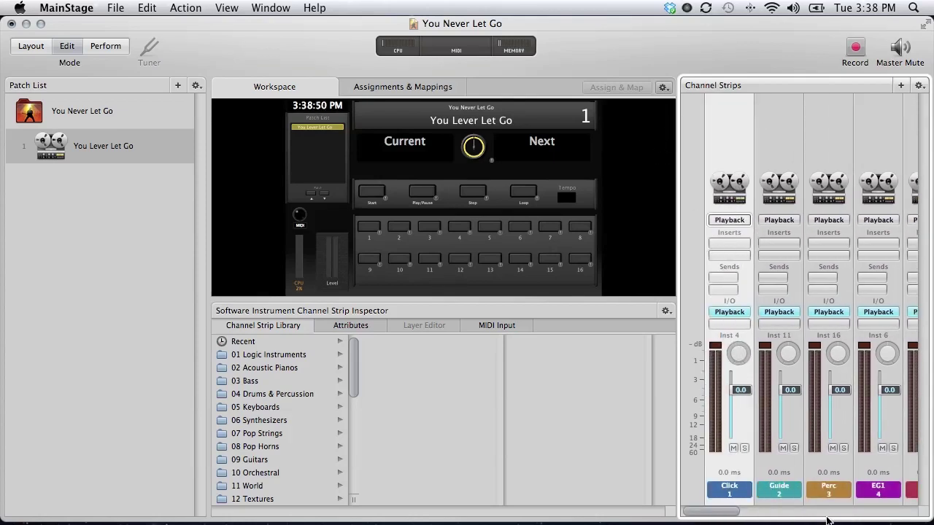
scroll(834, 425, right, 10)
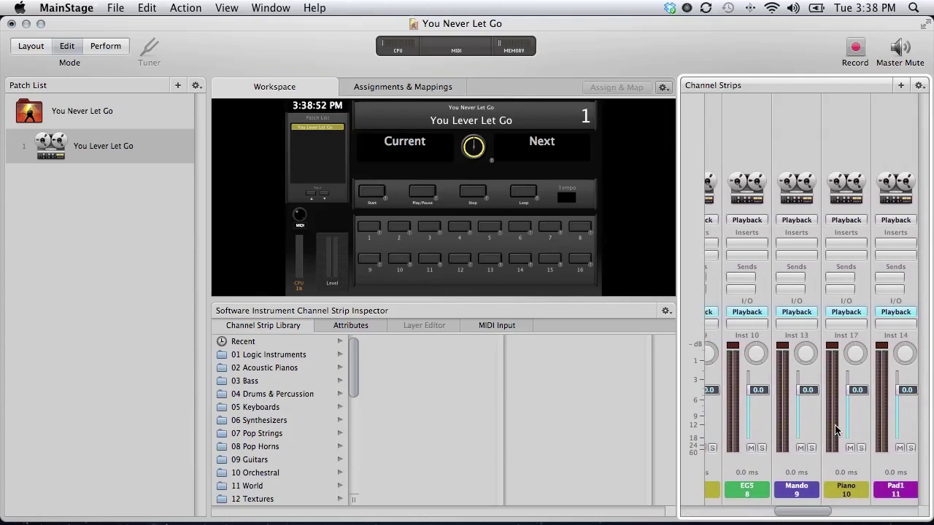
scroll(835, 425, right, 3)
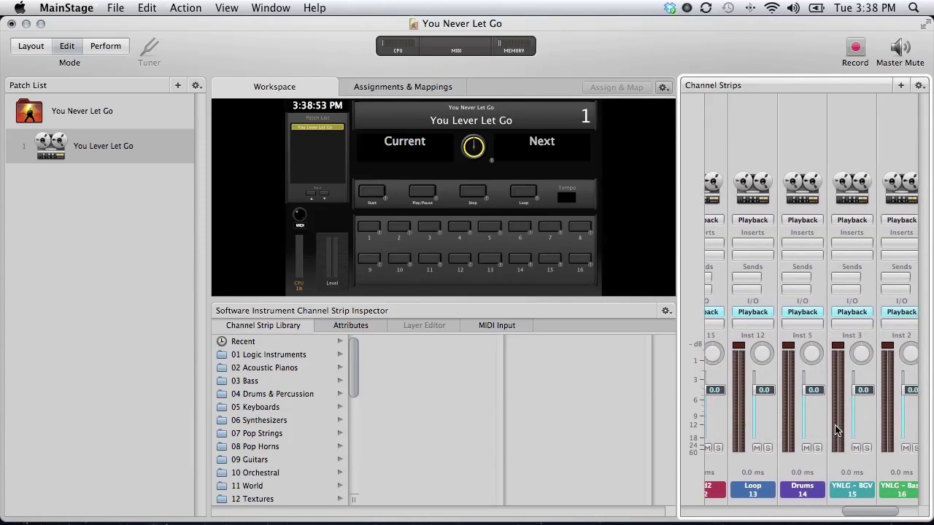
click(849, 486)
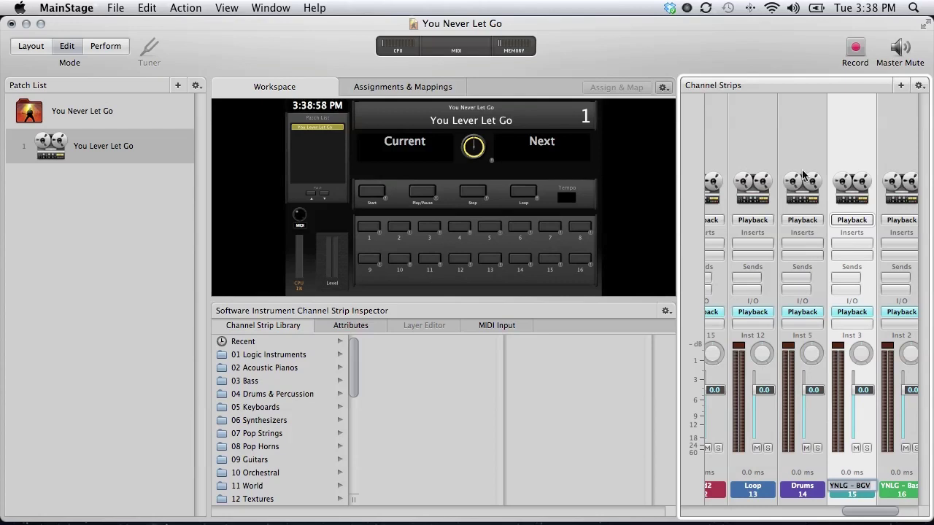
drag(788, 131, 839, 115)
Rename strip 15 to BGV and move it to the end as strip 17.
scroll(840, 116, right, 10)
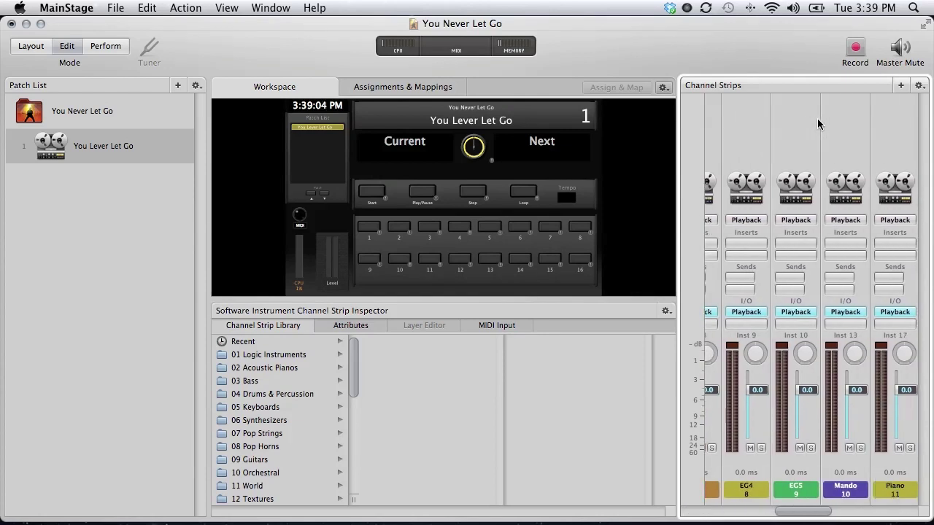
scroll(817, 124, right, 5)
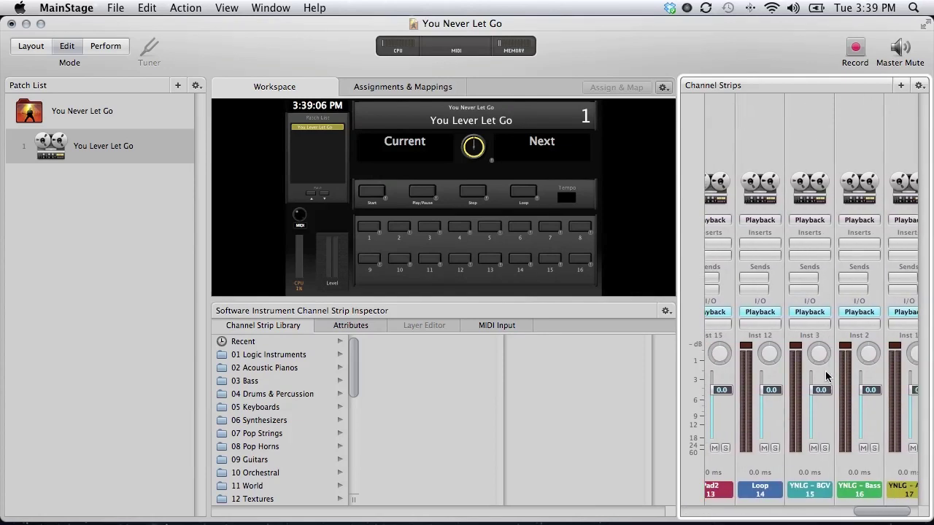
click(807, 486)
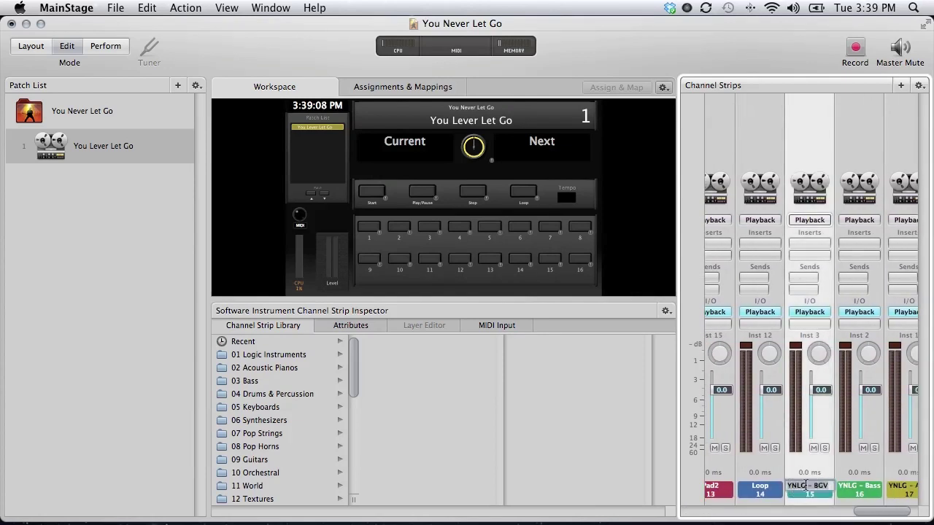
click(821, 485)
key(BackSpace)
key(BackSpace)
key(BackSpace)
key(BackSpace)
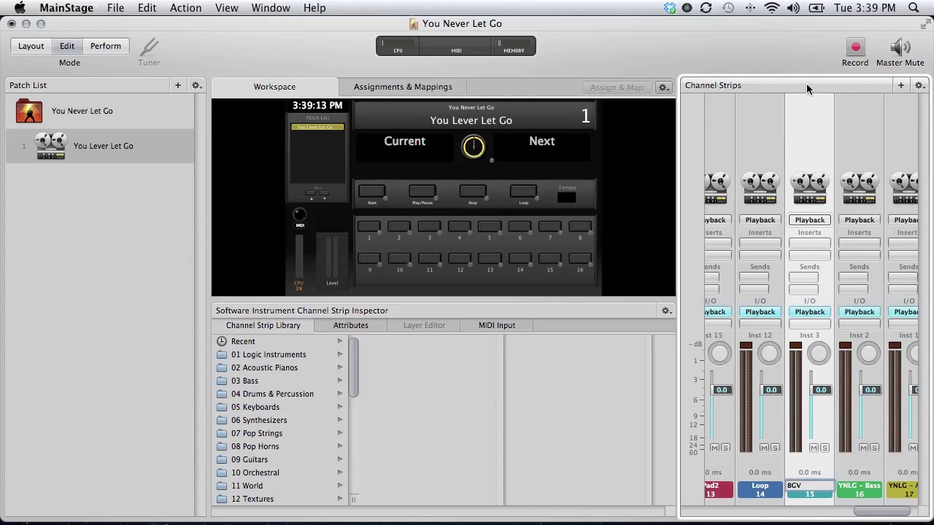
click(808, 118)
click(772, 123)
click(808, 125)
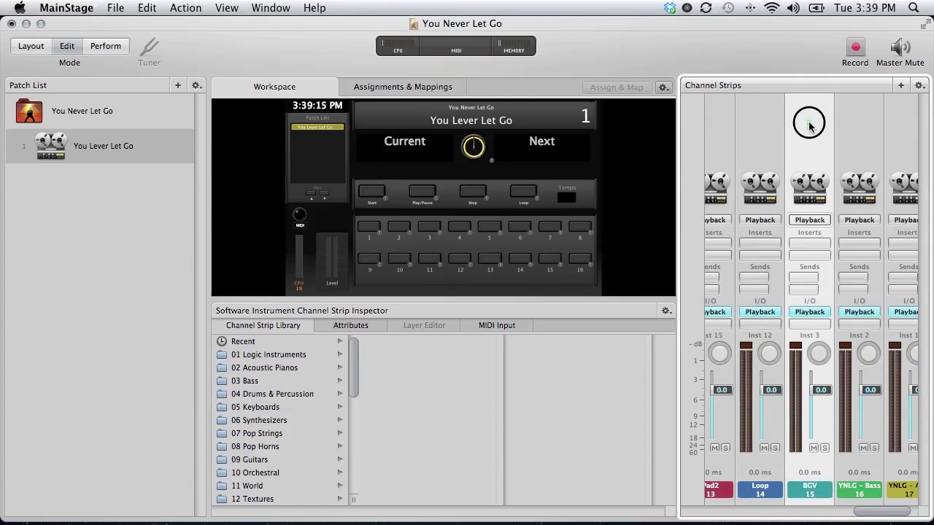
drag(809, 125, 921, 122)
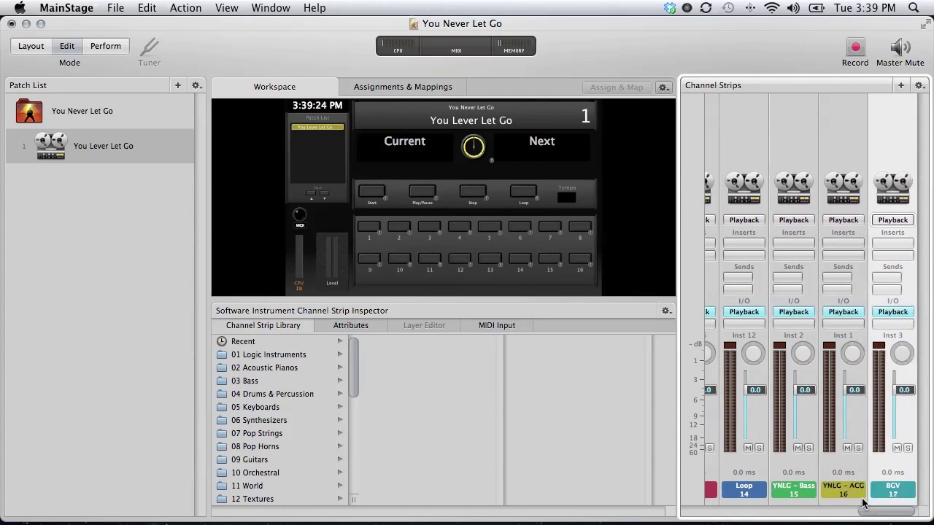
Rename the YNLG - ACG strip to ACG.
double_click(840, 489)
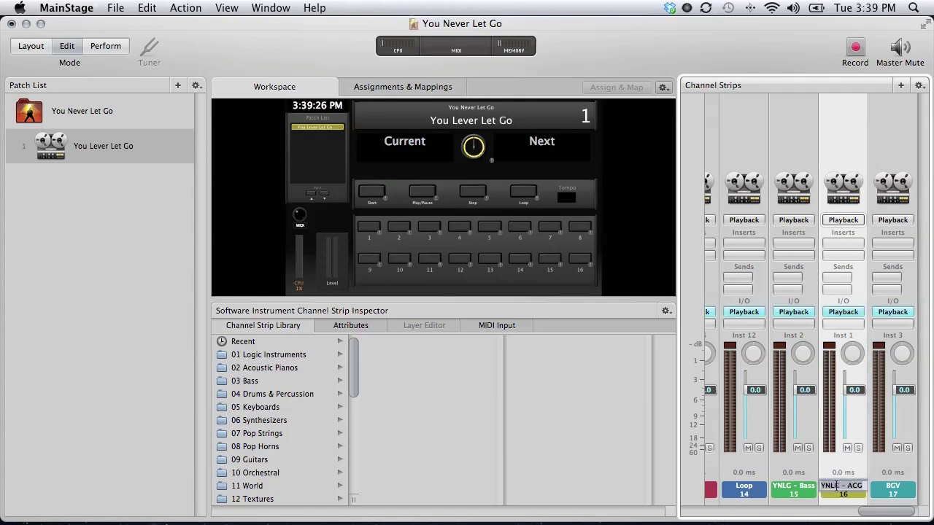
key(XF86AudioRaiseVolume)
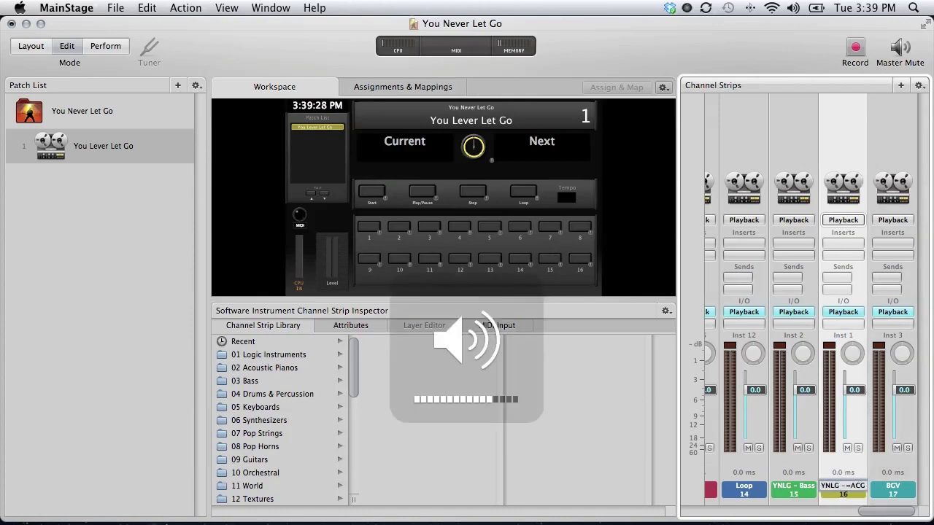
click(845, 485)
key(super+BackSpace)
key(Return)
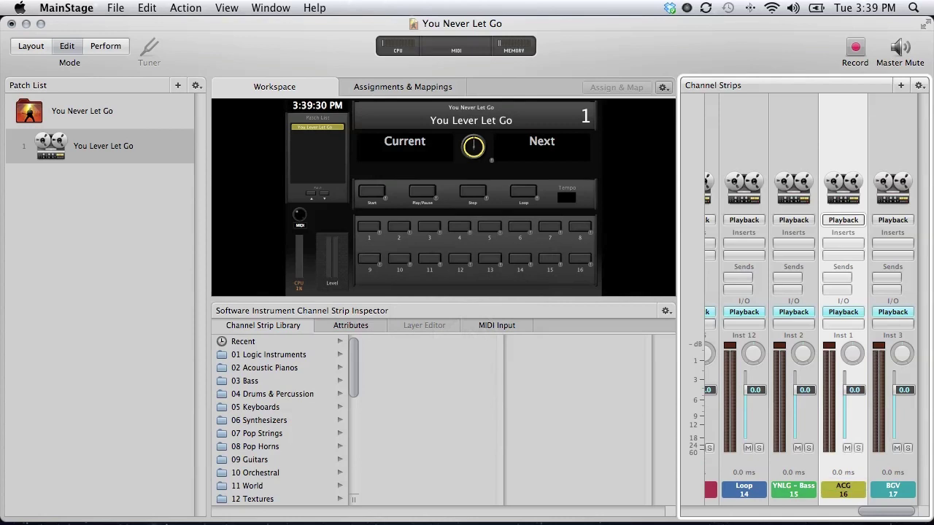
Reposition ACG, then rename YNLG - Bass to Bass and move it fourth after Drums.
drag(844, 121, 819, 181)
scroll(823, 241, right, 10)
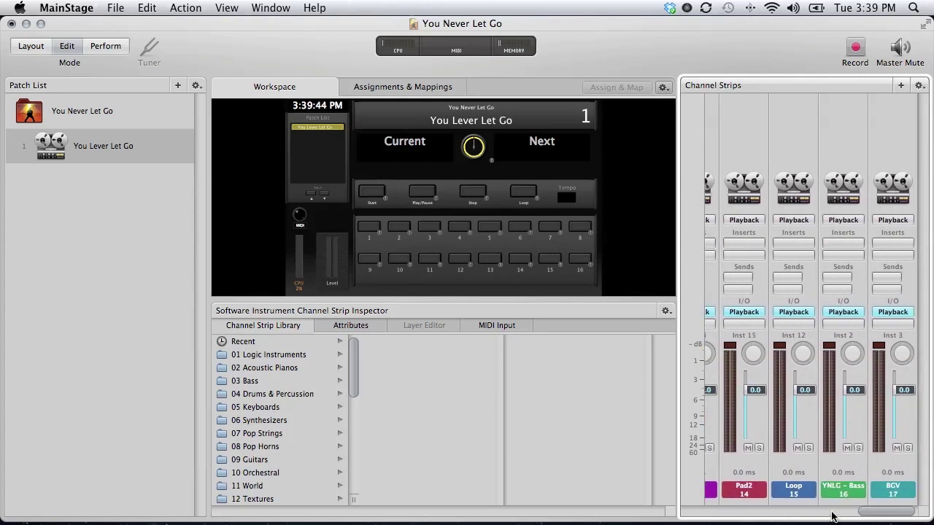
double_click(849, 489)
key(Right)
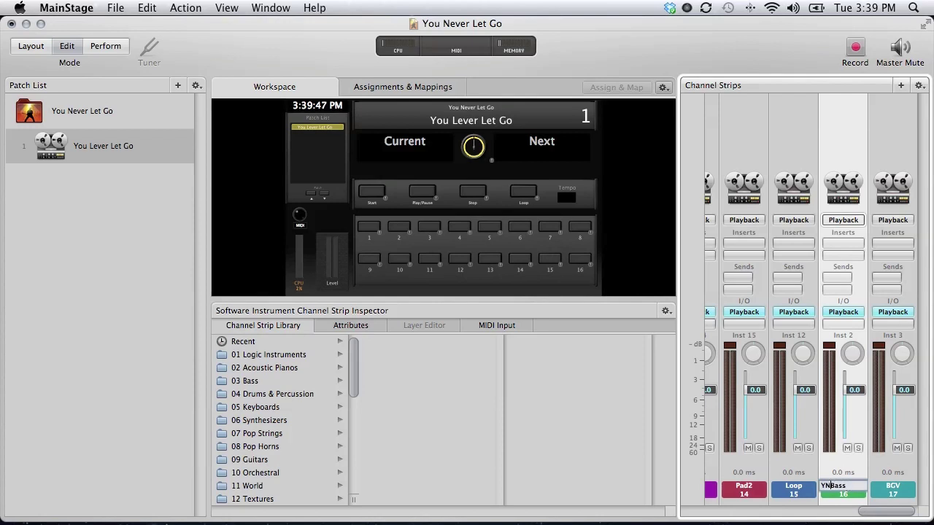
key(BackSpace)
key(BackSpace)
key(Return)
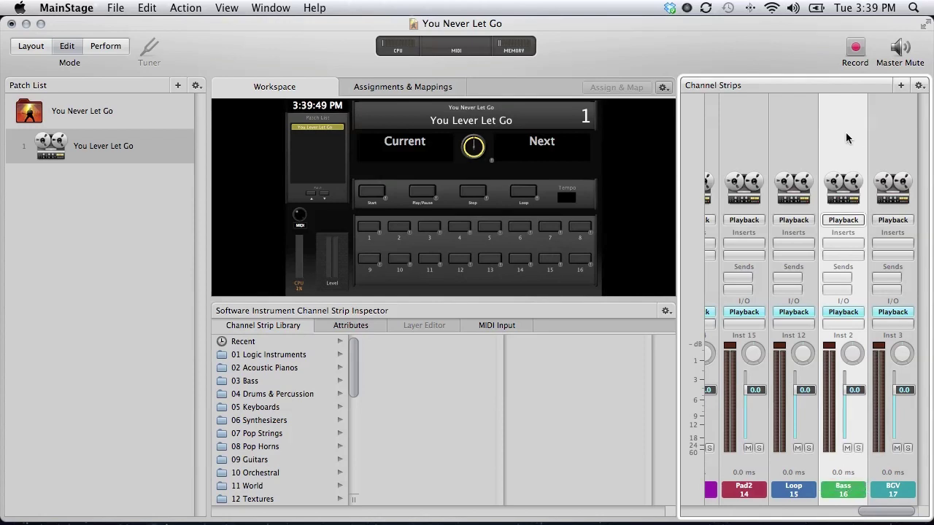
drag(846, 139, 885, 178)
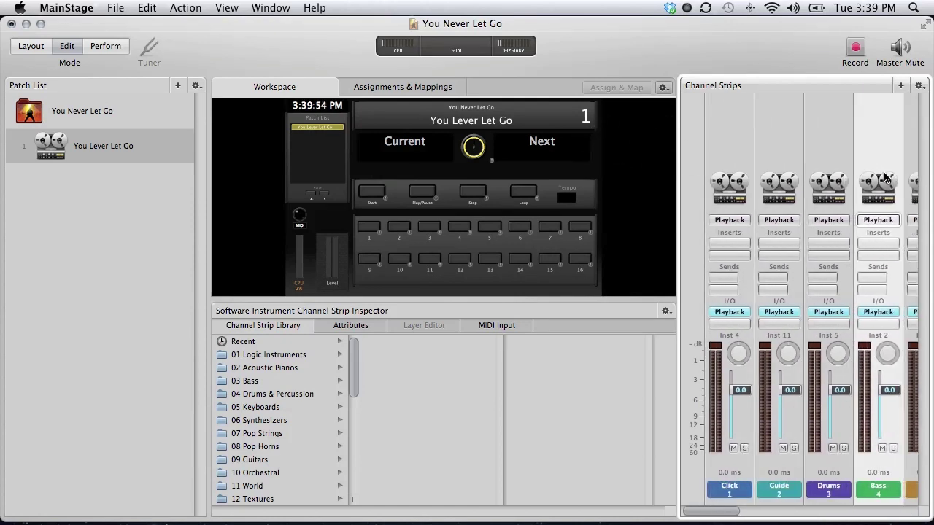
scroll(808, 421, right, 5)
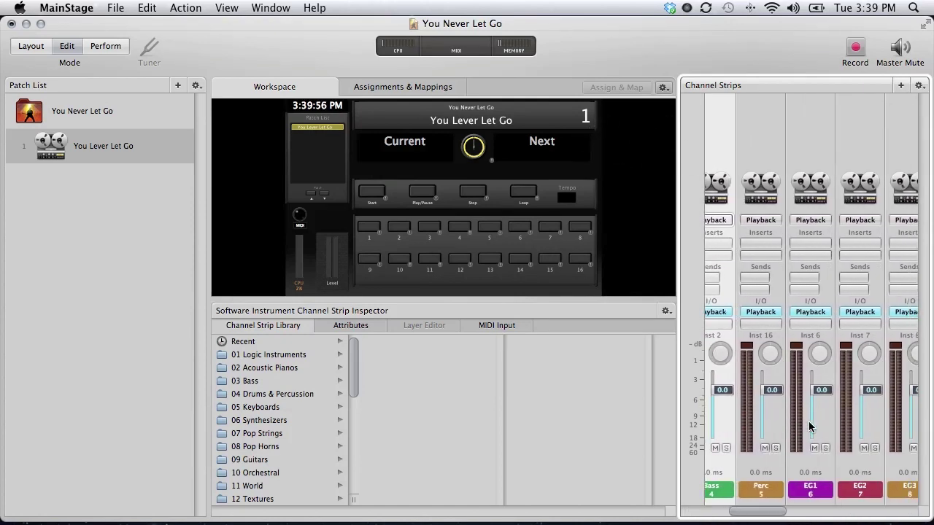
scroll(809, 427, right, 10)
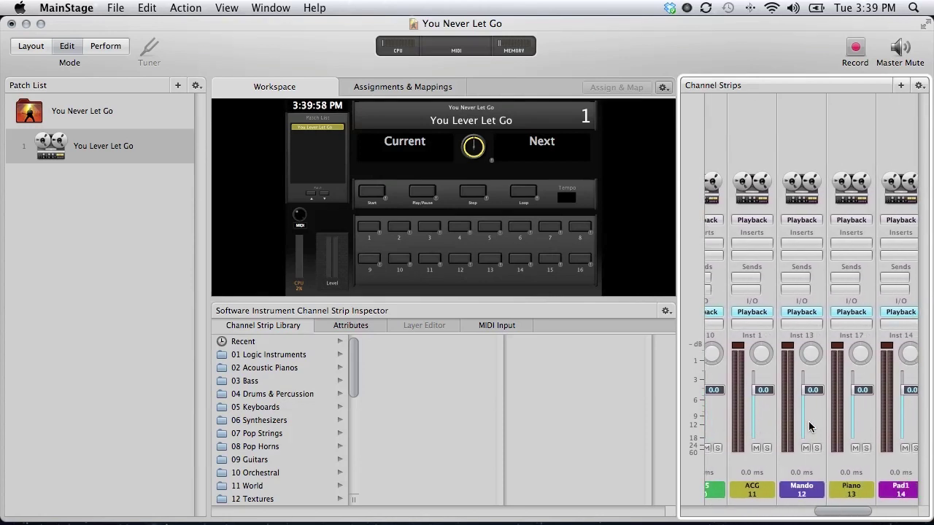
scroll(809, 424, left, 15)
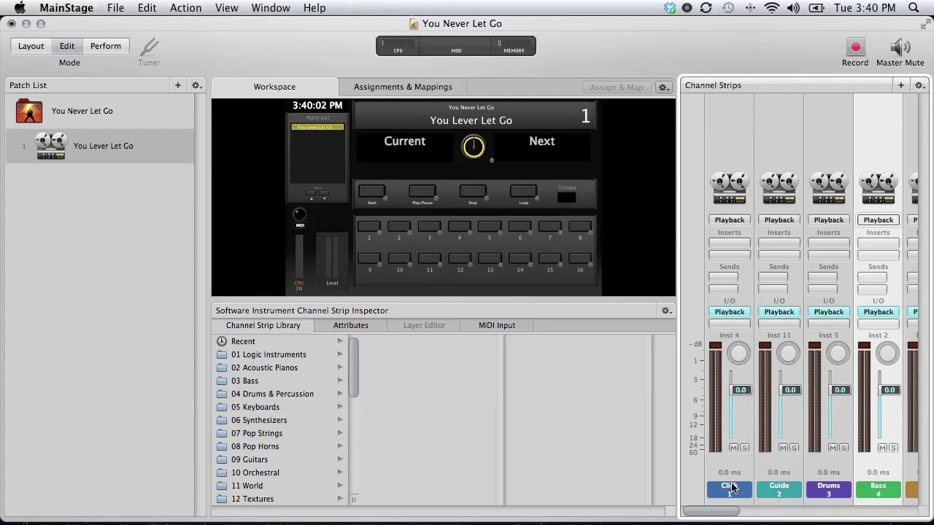
scroll(823, 481, right, 4)
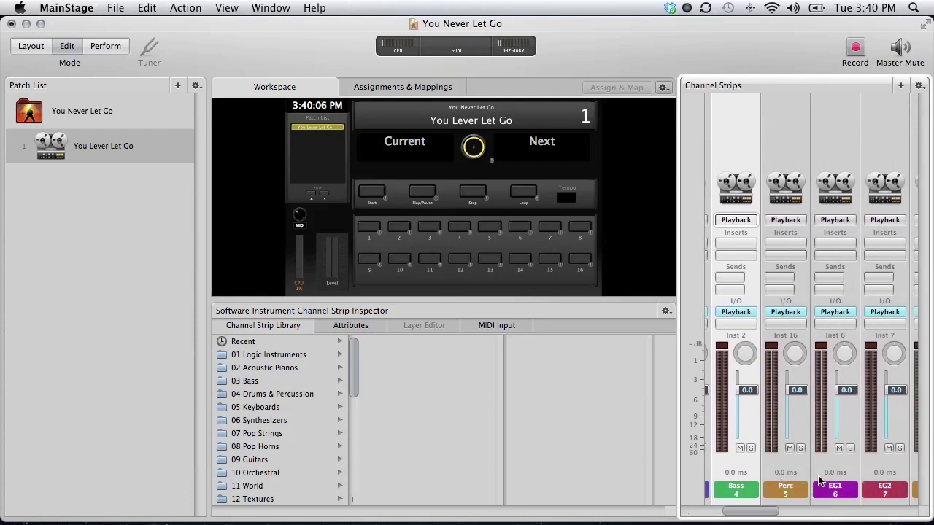
scroll(819, 485, right, 2)
scroll(819, 480, right, 4)
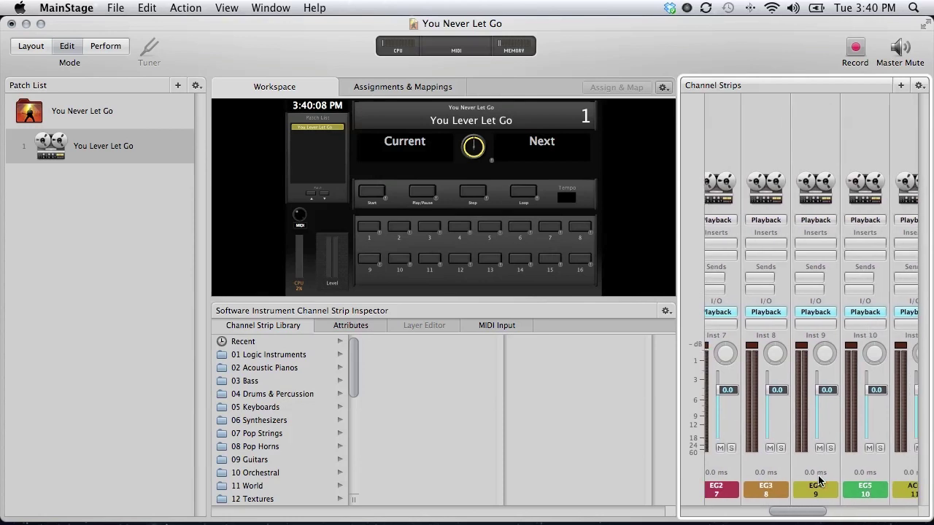
scroll(818, 475, right, 3)
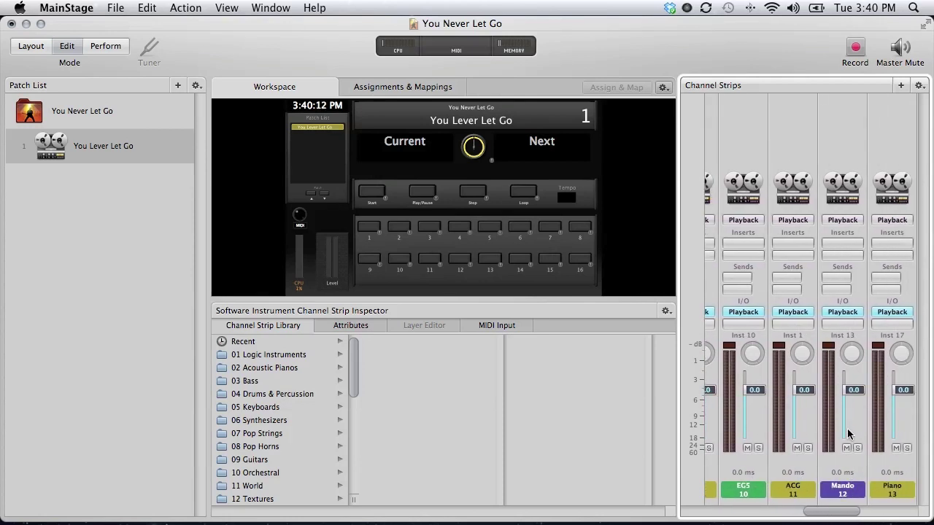
scroll(843, 475, right, 2)
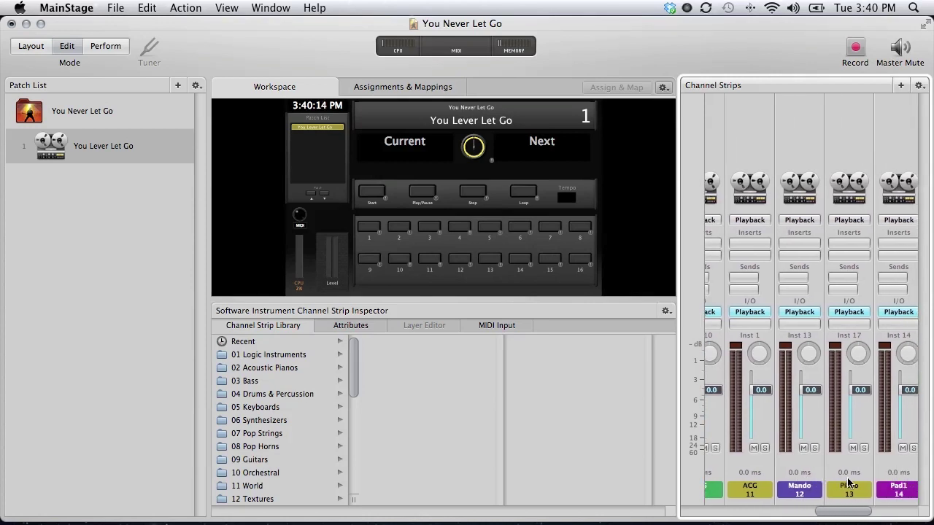
scroll(847, 478, right, 4)
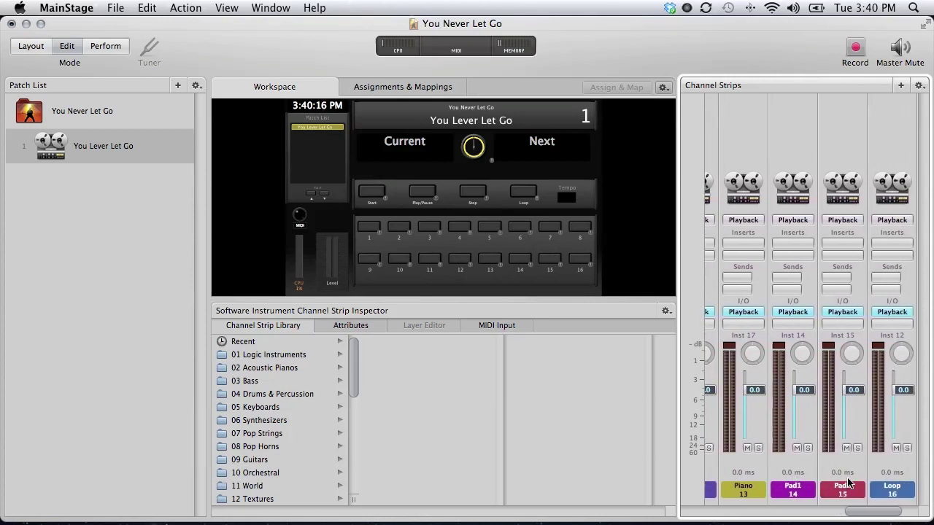
scroll(849, 483, right, 2)
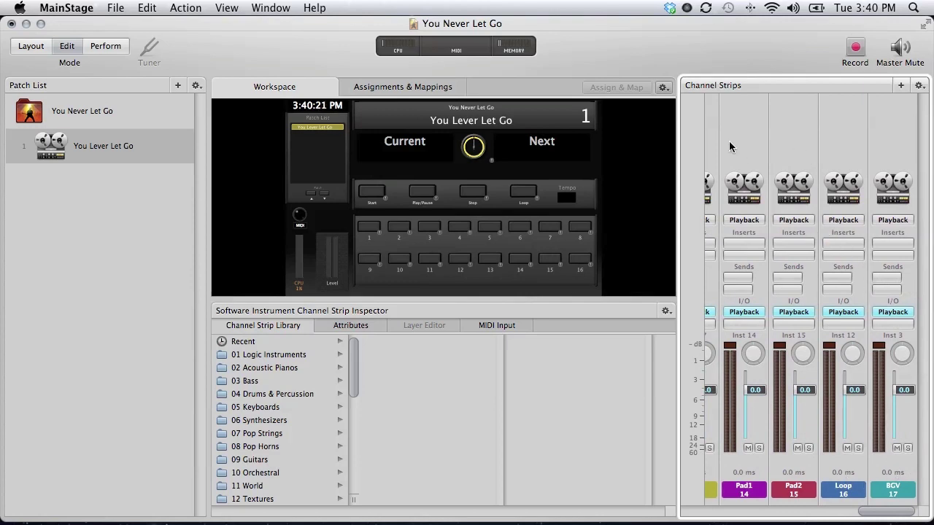
scroll(729, 141, left, 10)
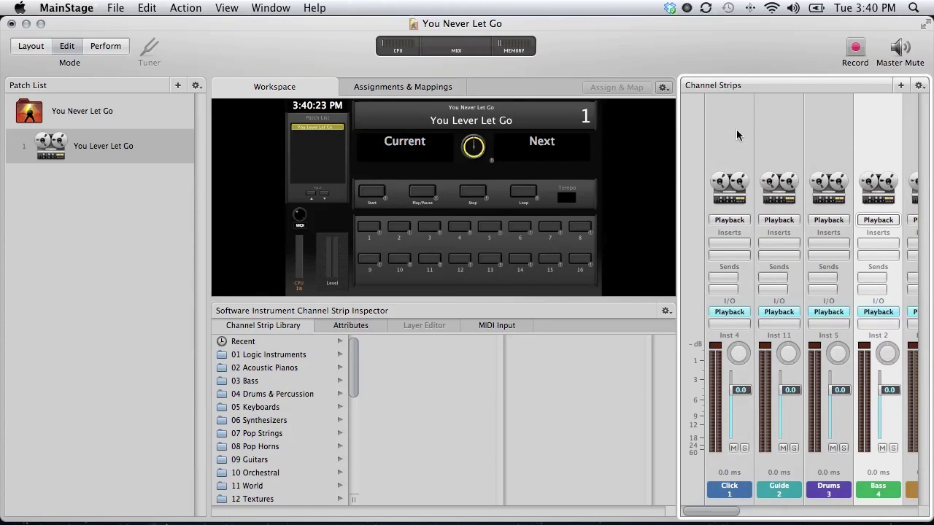
scroll(736, 127, right, 10)
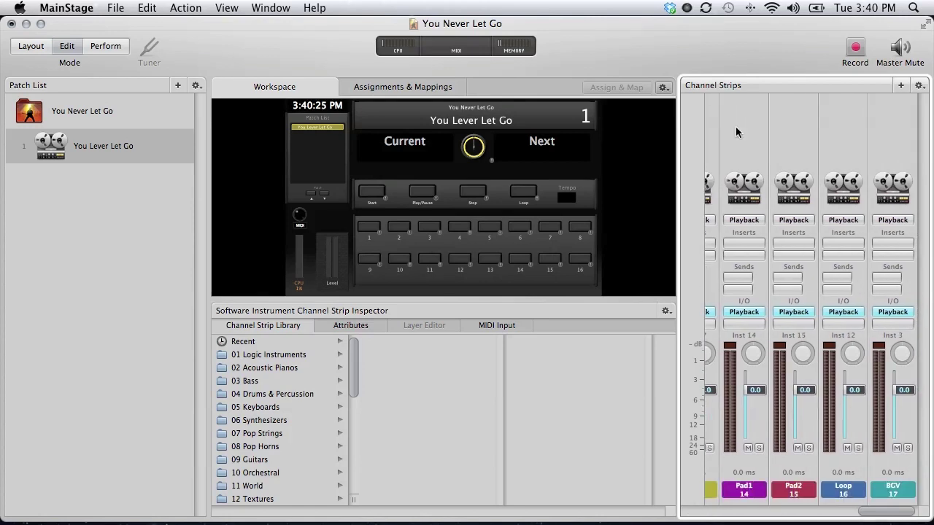
click(893, 125)
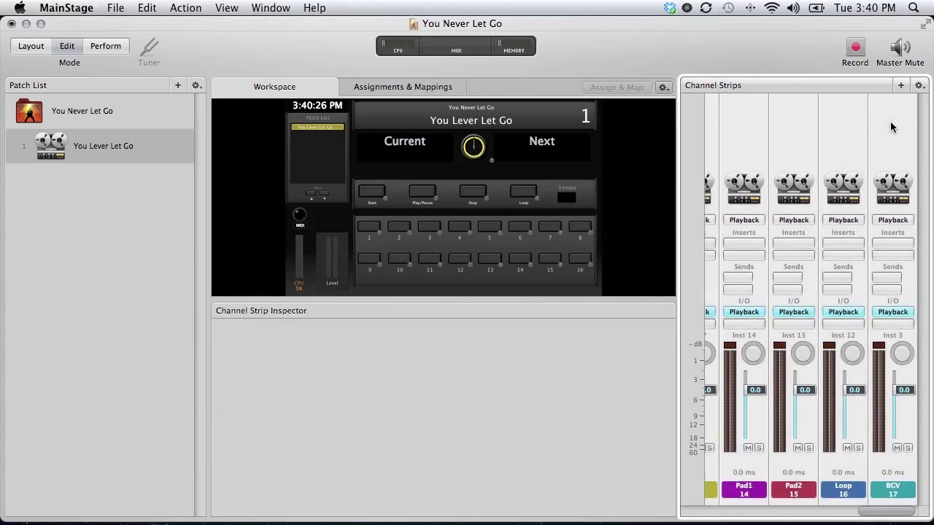
click(892, 324)
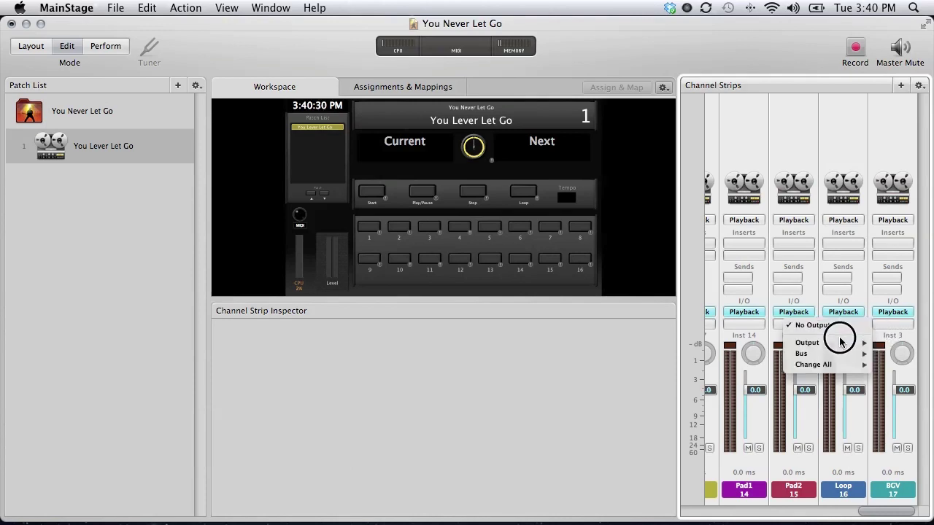
click(914, 338)
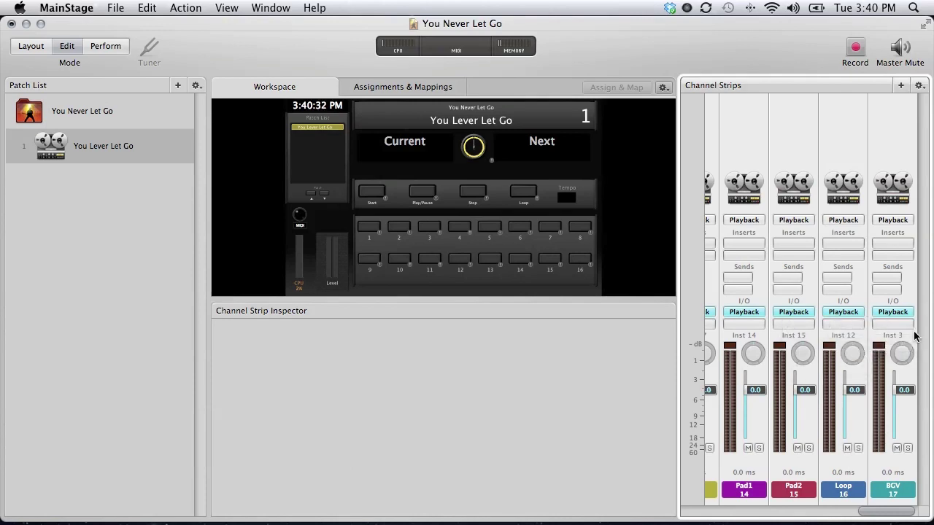